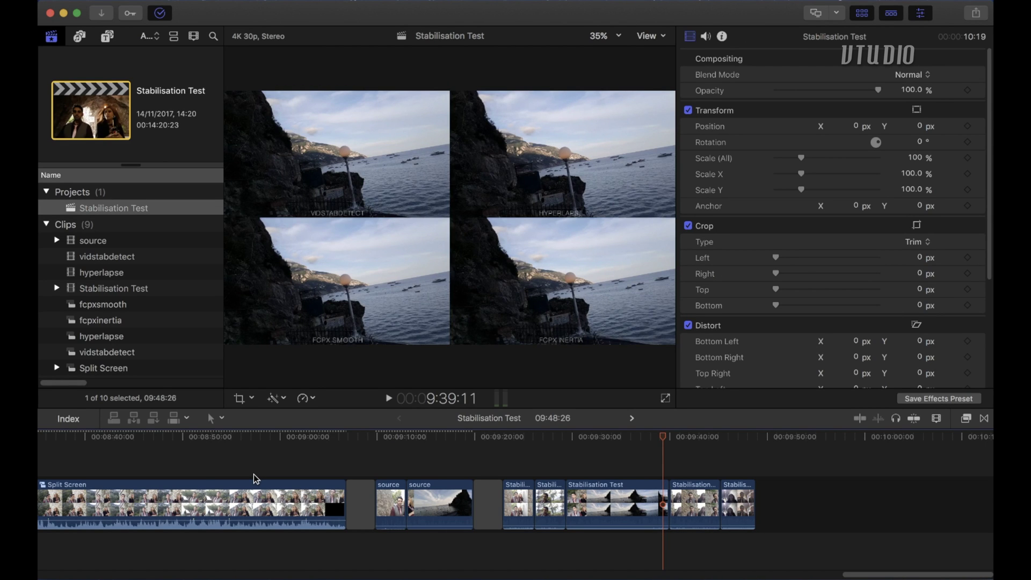
Select the source clip and toggle Stabilization off and on twice, leaving it enabled
scroll(255, 478, left, 15)
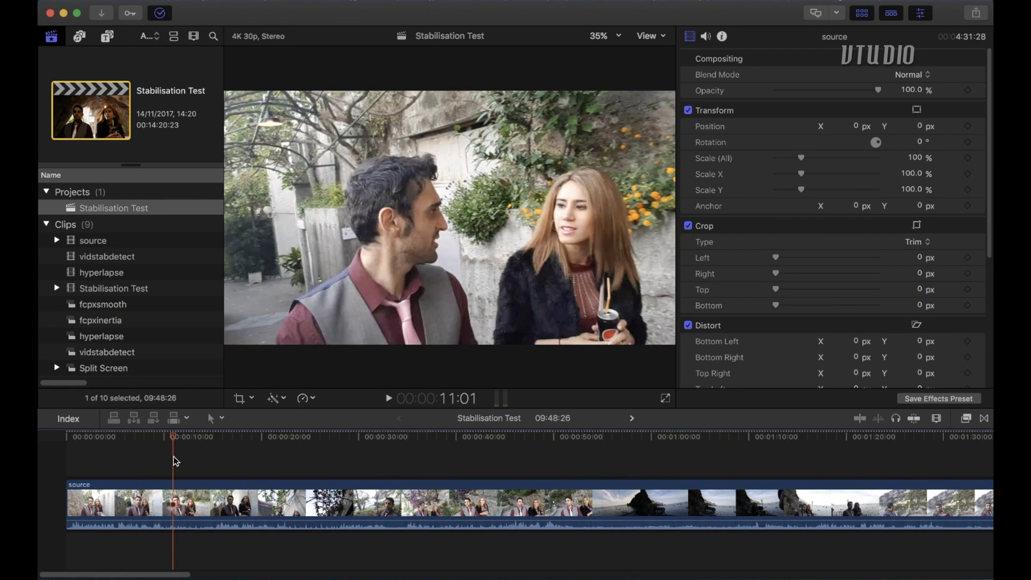
click(168, 511)
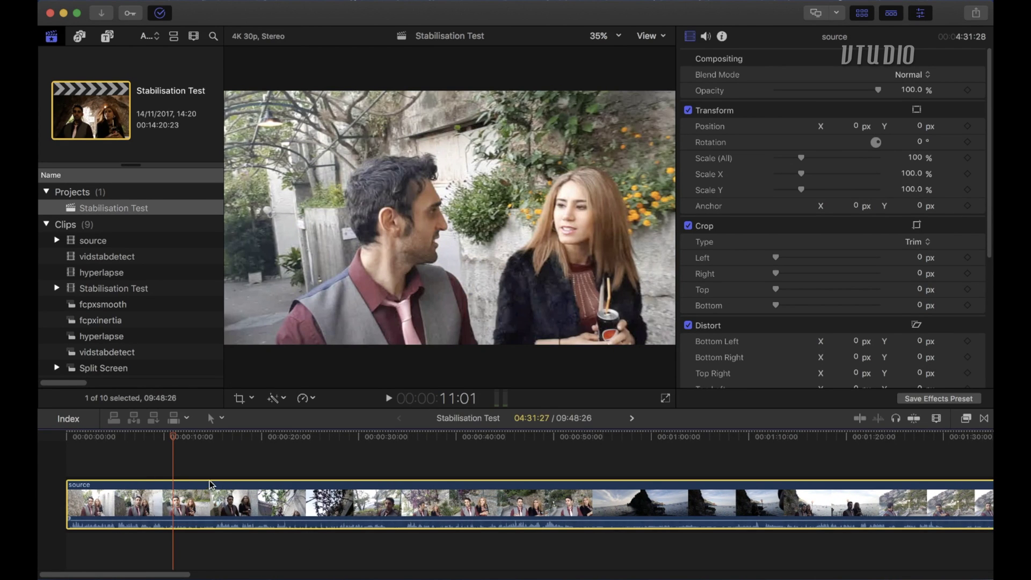
scroll(991, 252, down, 8)
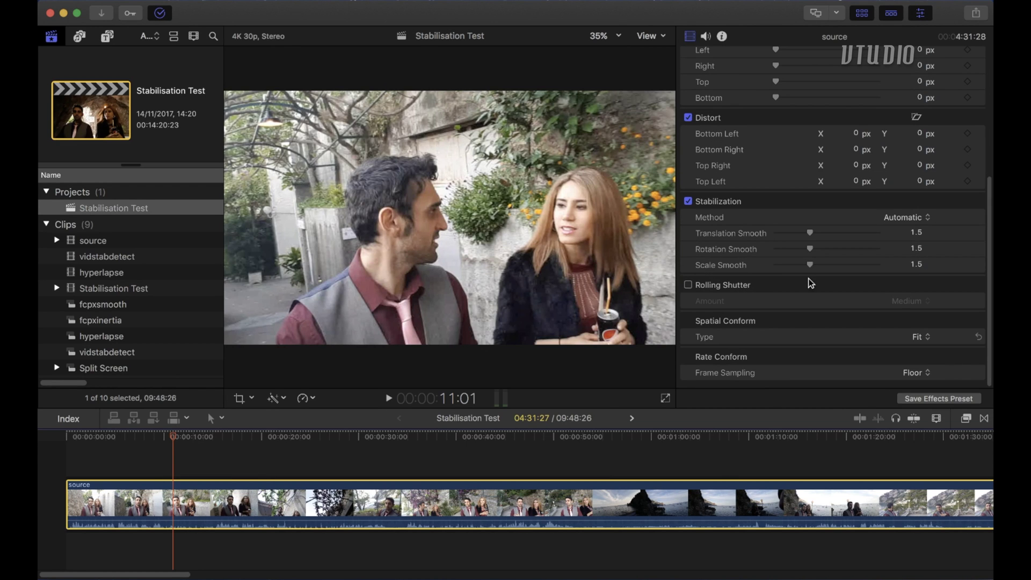
click(688, 201)
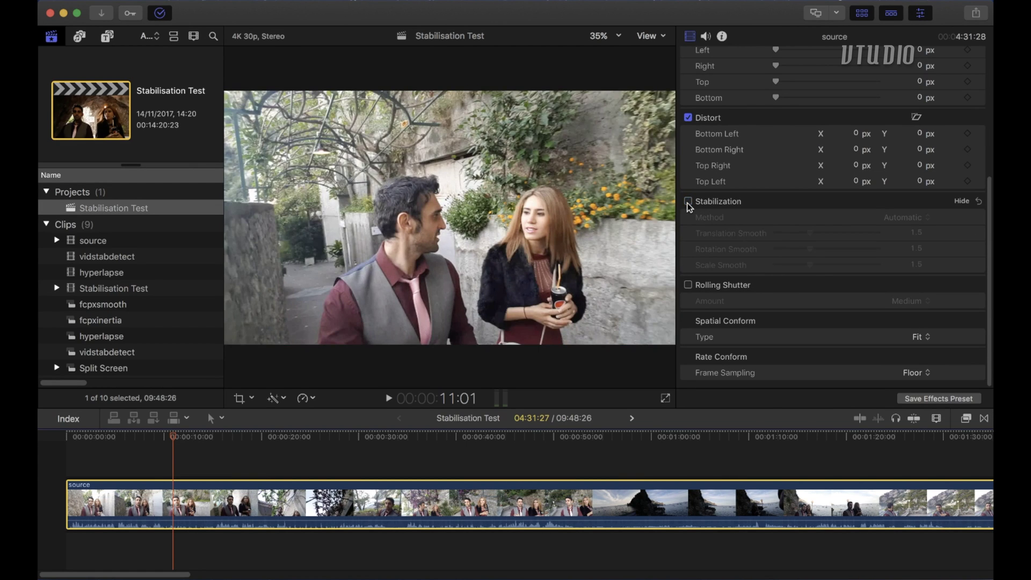
click(688, 202)
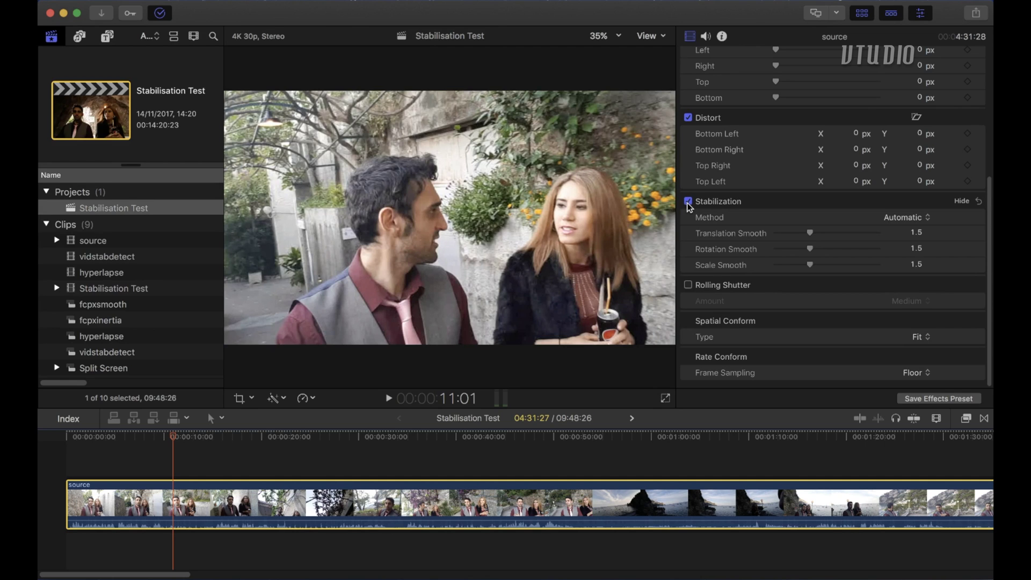
click(688, 201)
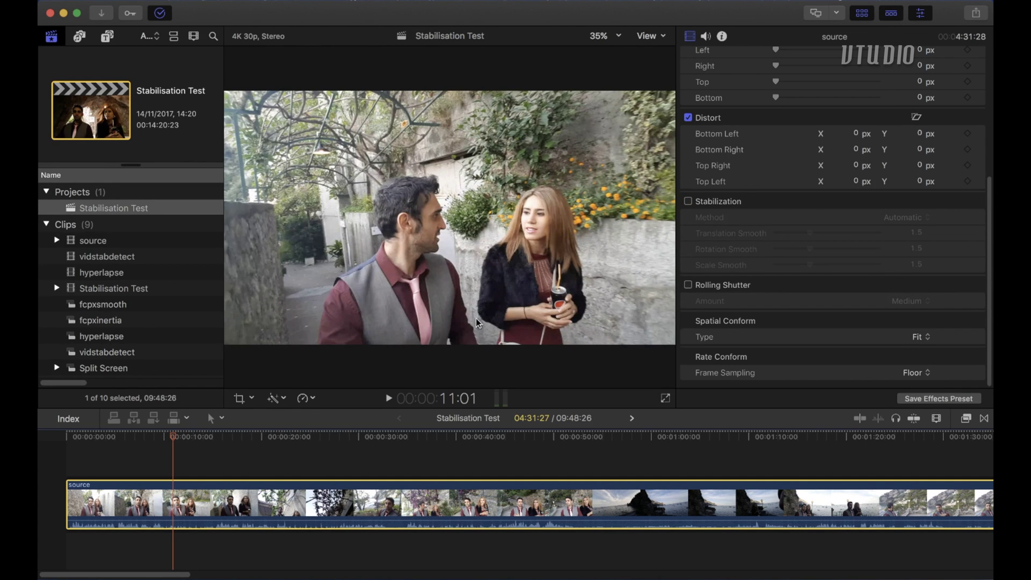
click(688, 201)
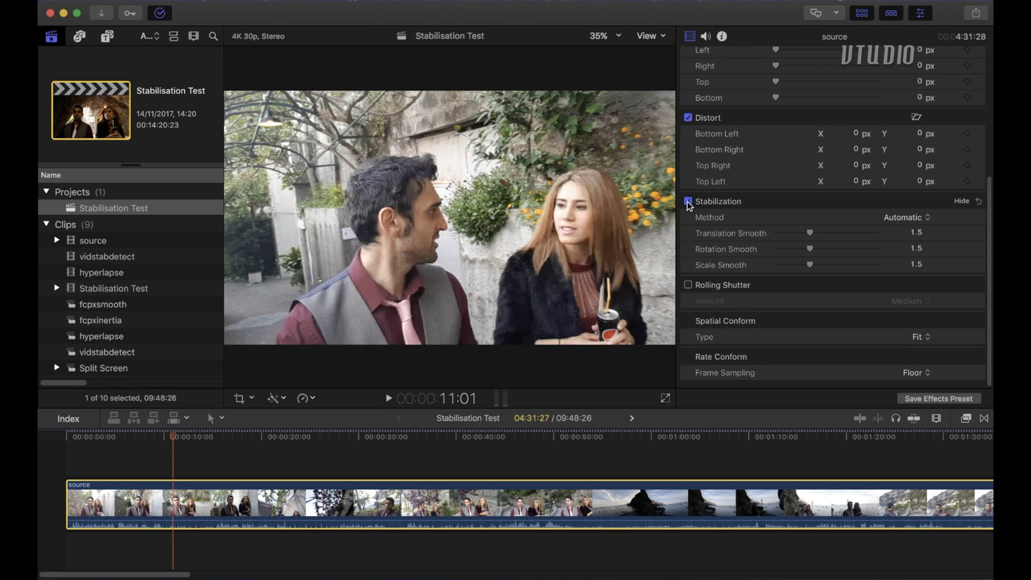
Switch the stabilization method to InertiaCam with smoothing 0.15
click(907, 220)
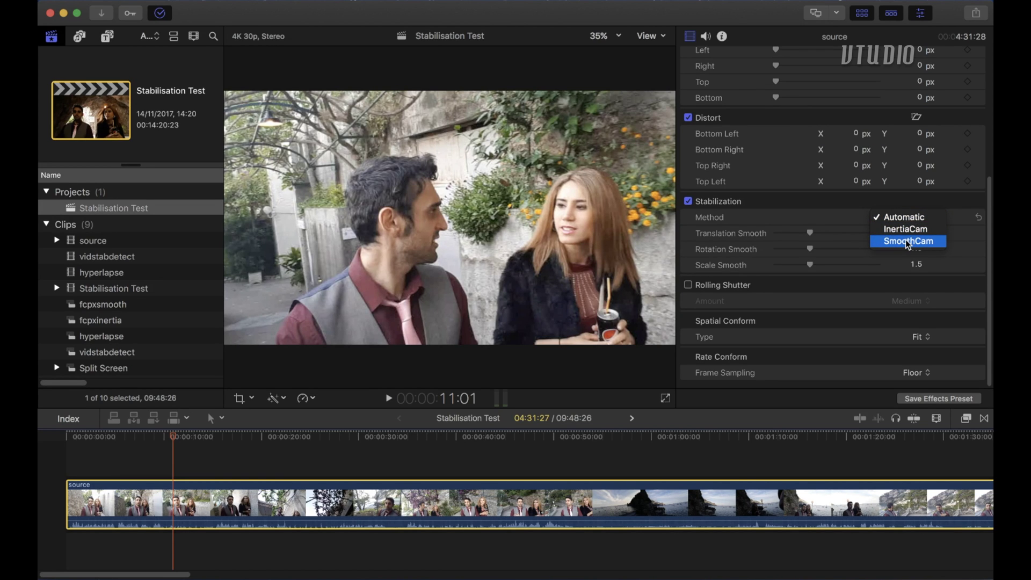
click(906, 233)
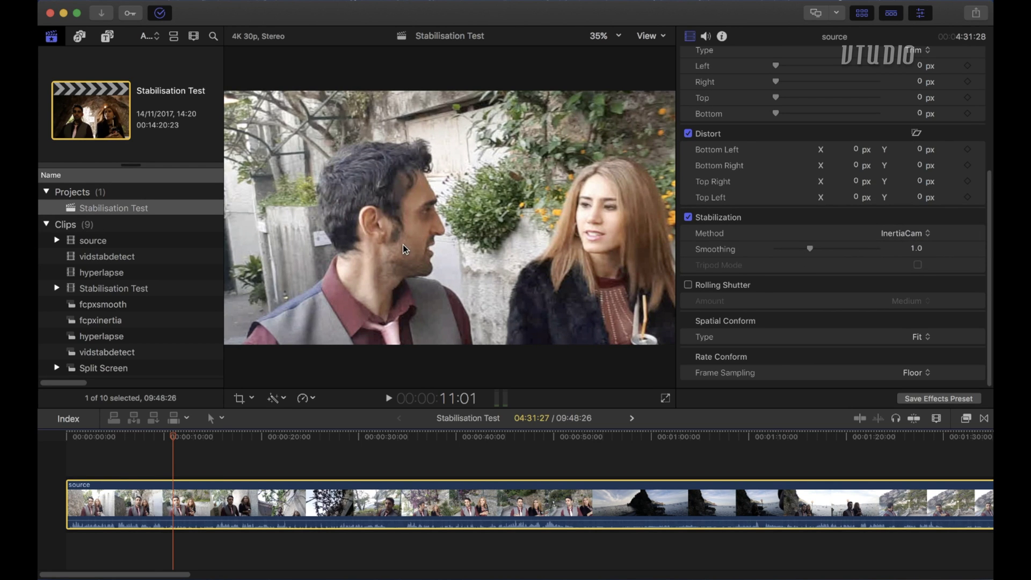
click(916, 249)
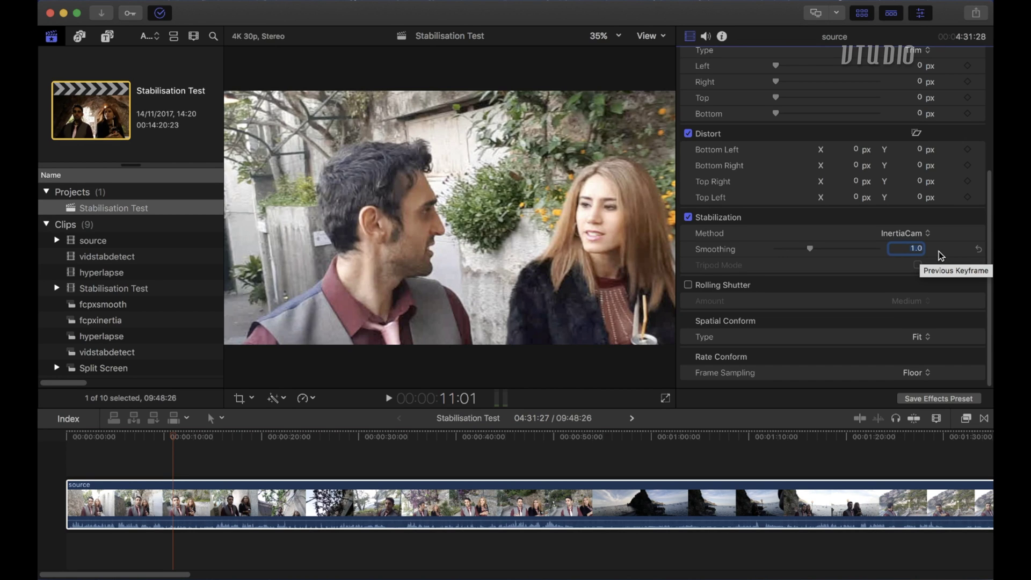
text(0.)
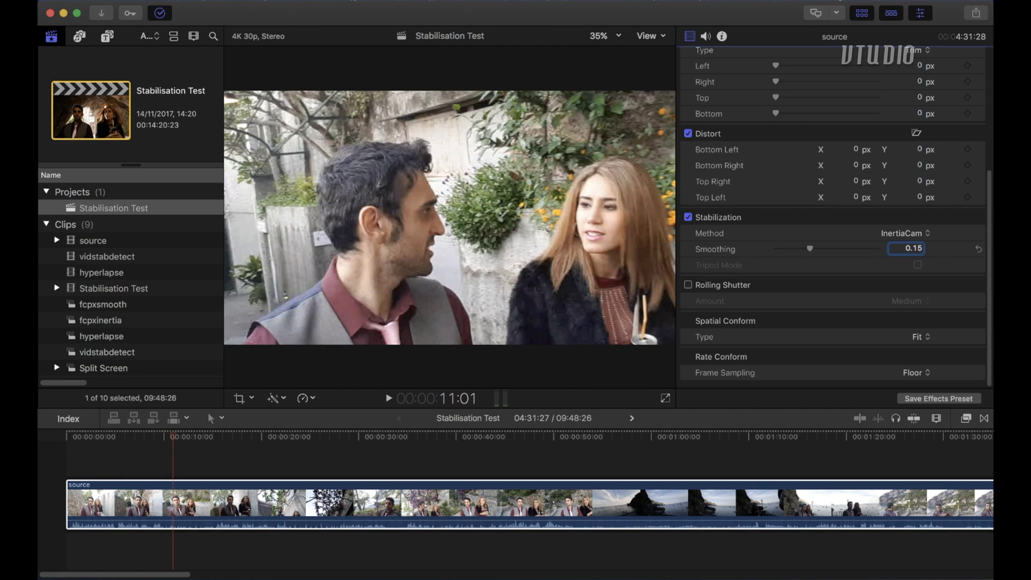
text(15)
key(Return)
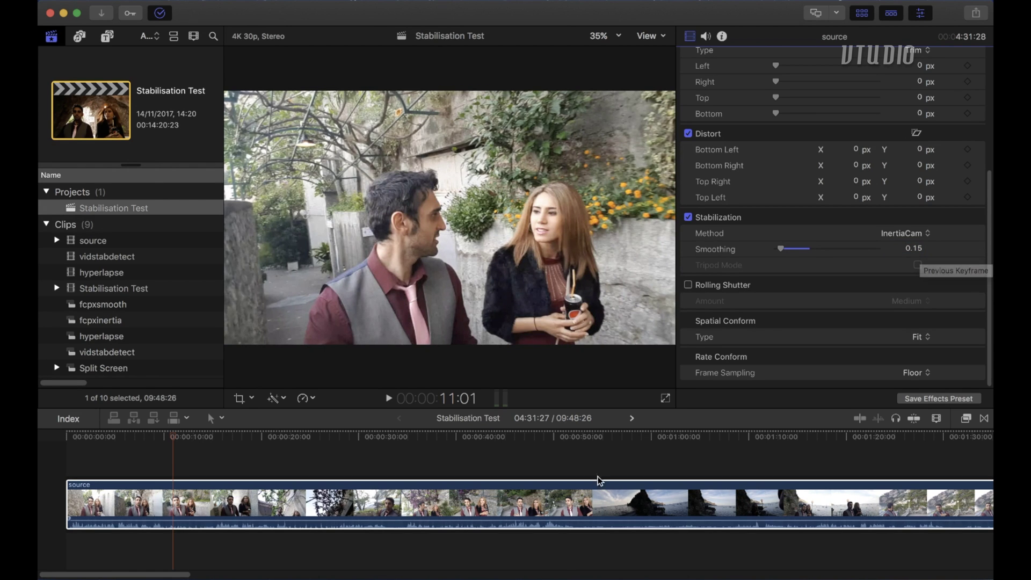
Preview around 43 seconds, try smoothing 0.3, then return it to 0.15
drag(568, 438, 486, 453)
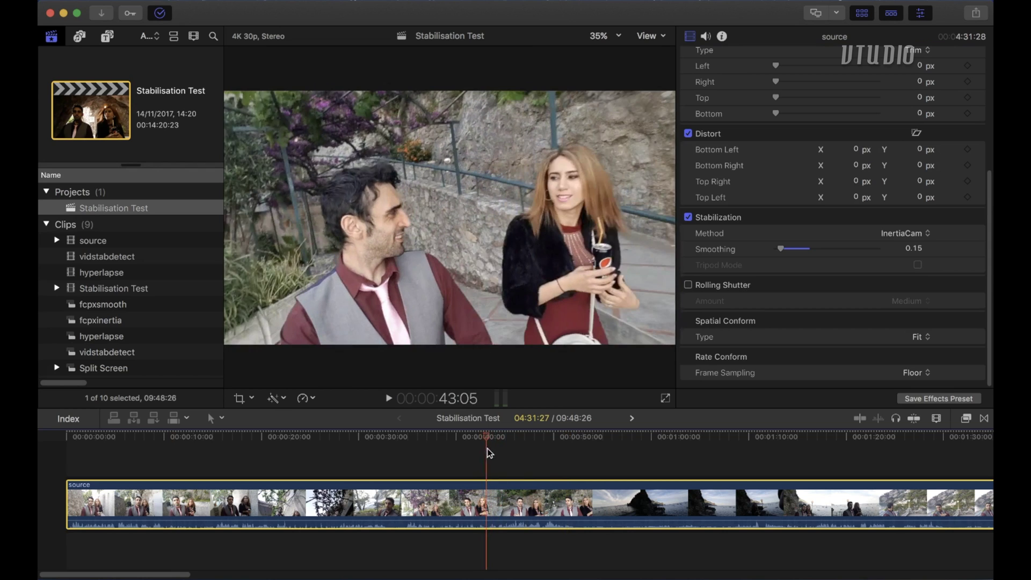
click(913, 248)
text(0.3)
key(Return)
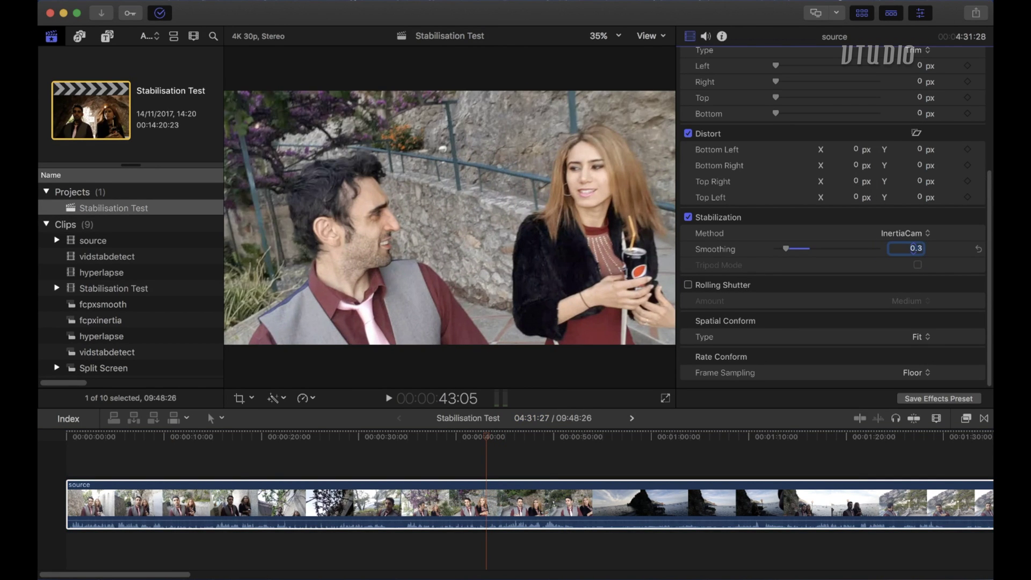
click(915, 248)
text(0.15)
key(Return)
Show the four-way split screen in the viewer and check the Background Tasks progress
scroll(755, 485, right, 15)
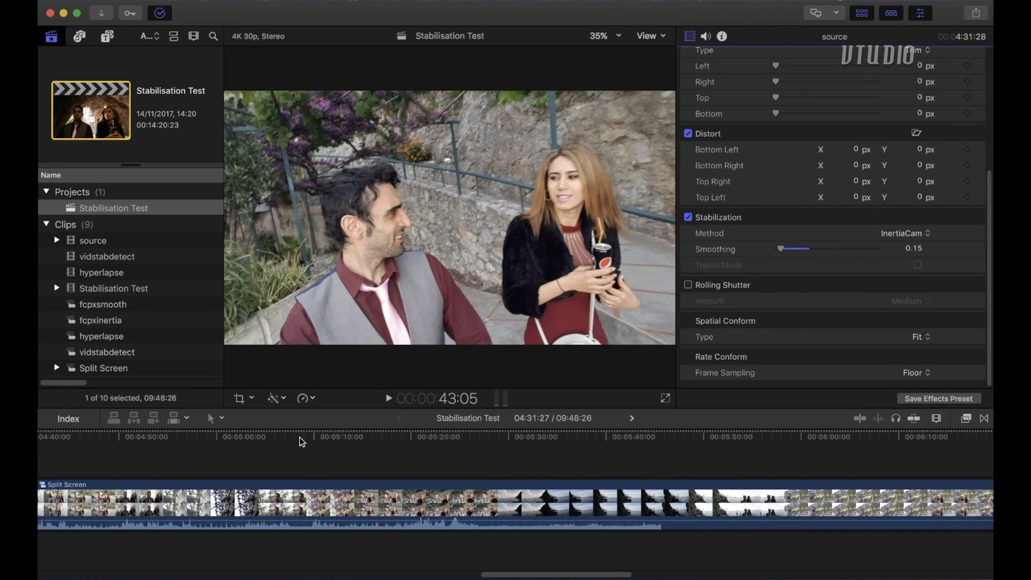
click(299, 437)
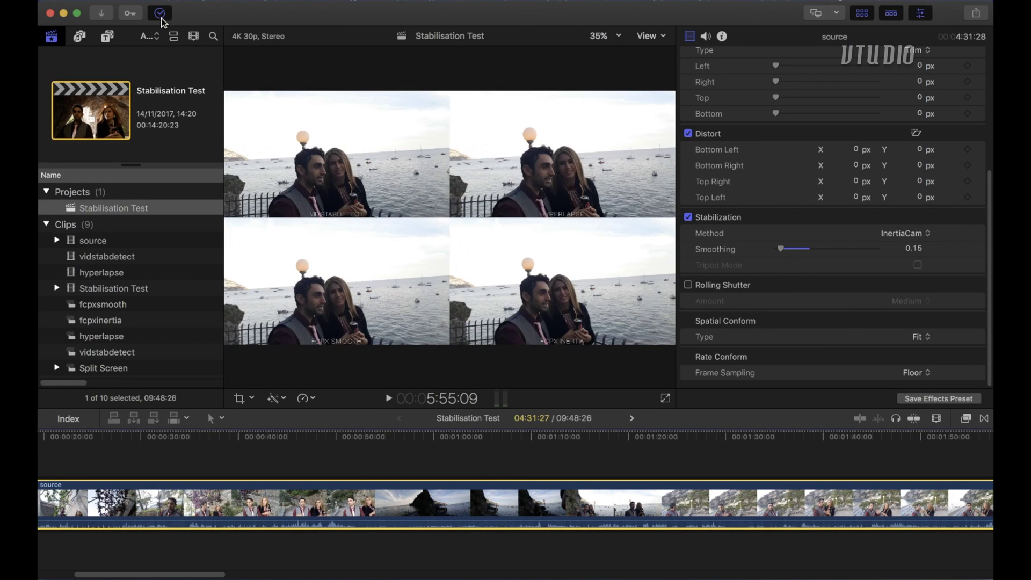
click(160, 14)
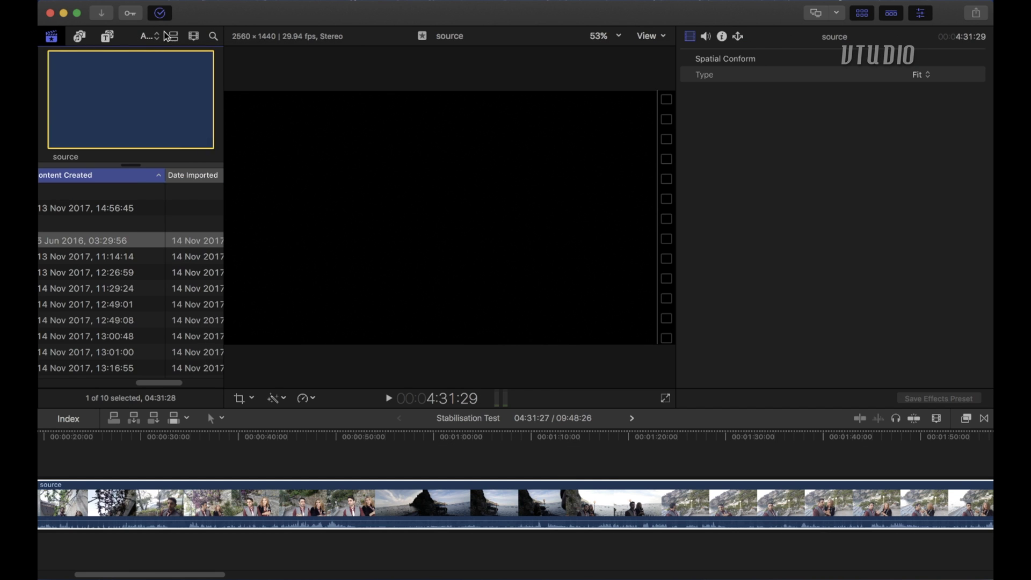
scroll(572, 517, right, 20)
click(572, 517)
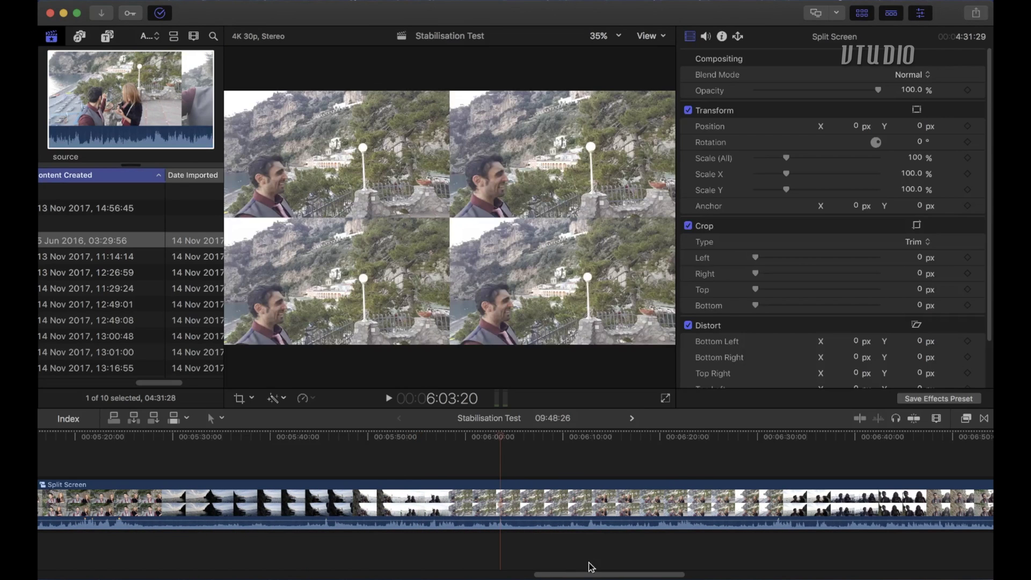
scroll(151, 573, left, 5)
scroll(151, 572, left, 5)
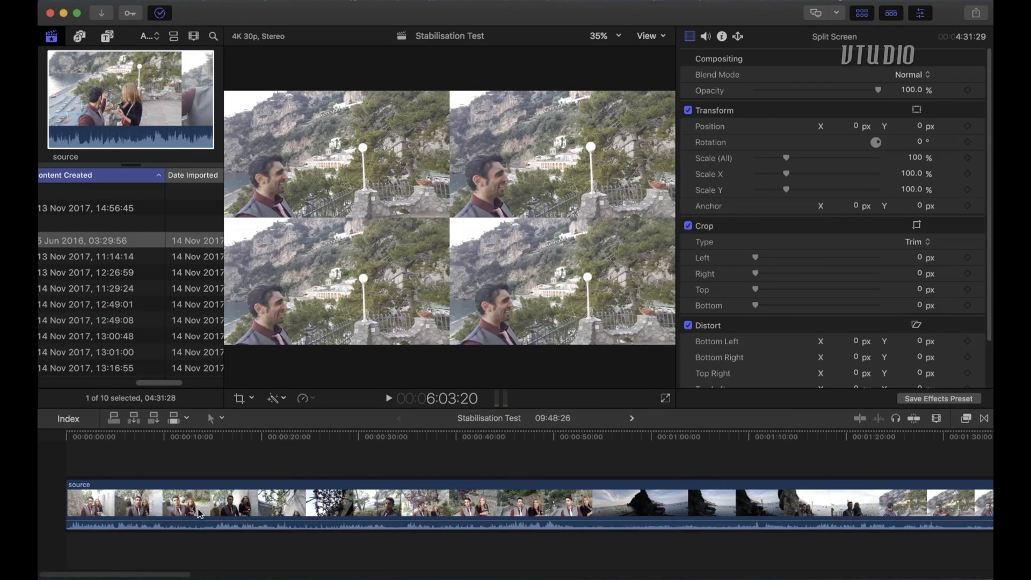
click(230, 456)
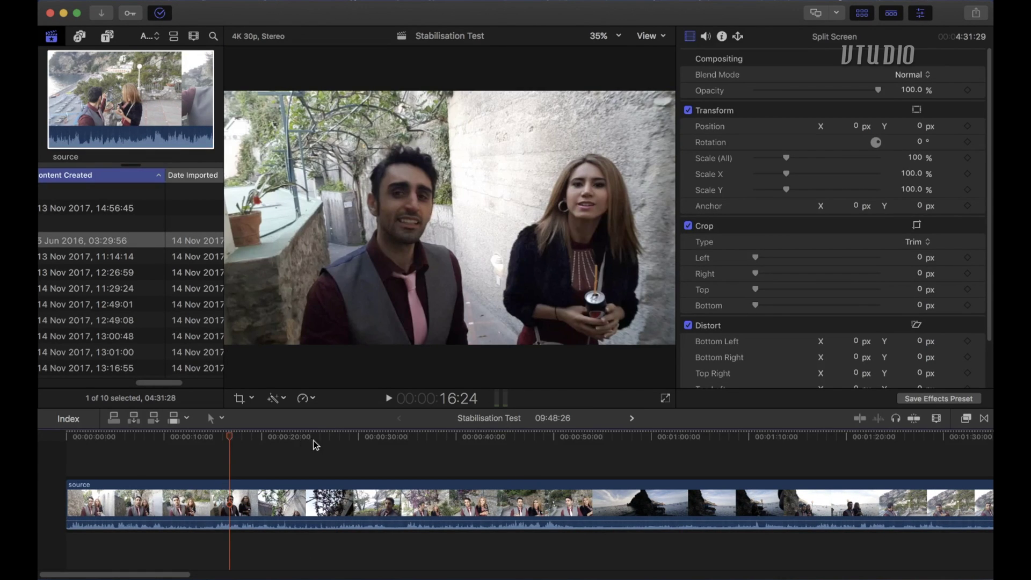
click(269, 439)
click(281, 517)
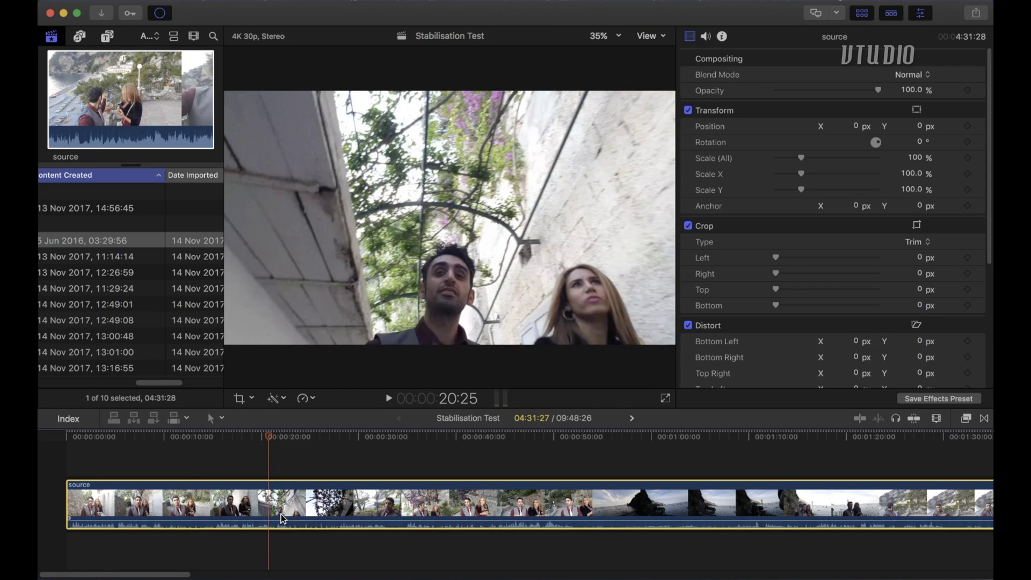
key(super+b)
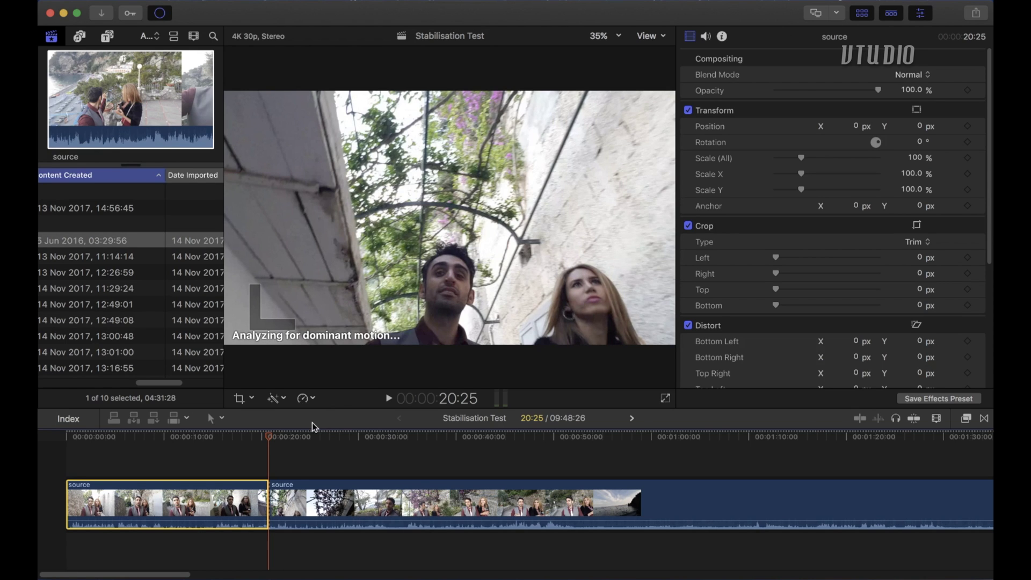
key(super+z)
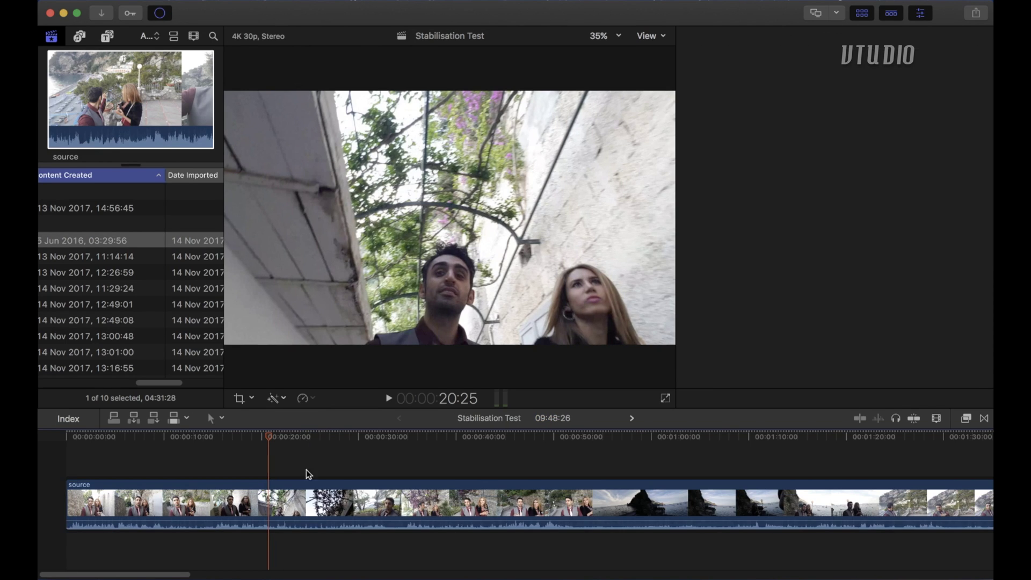
click(307, 506)
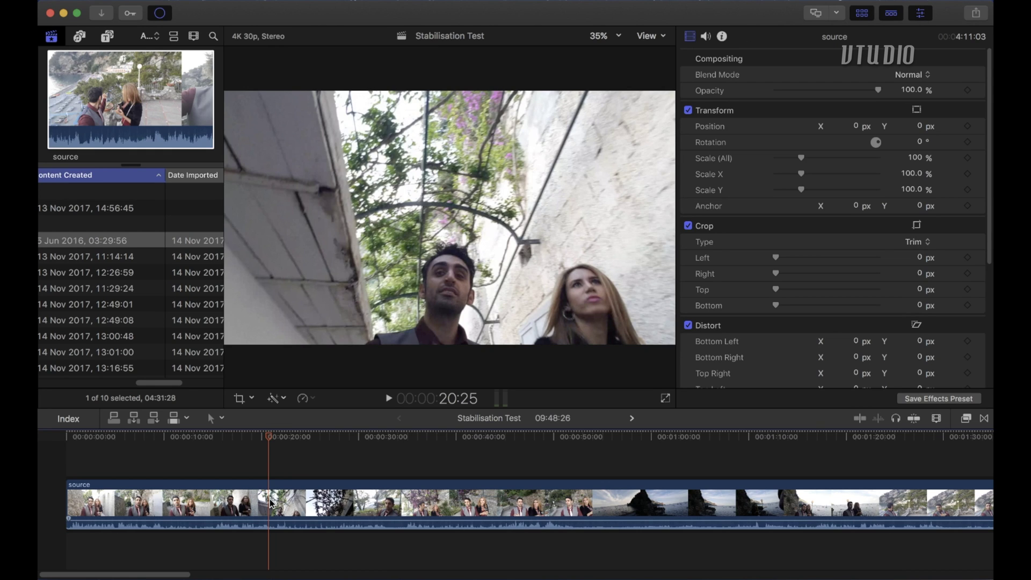
Turn the source clip into a compound clip
click(270, 504)
right_click(270, 504)
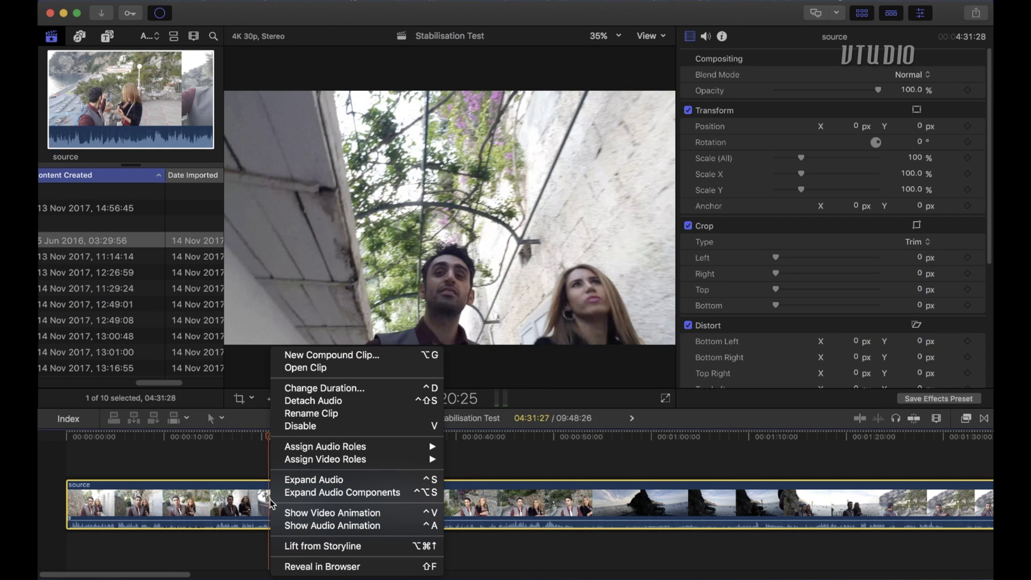
click(368, 355)
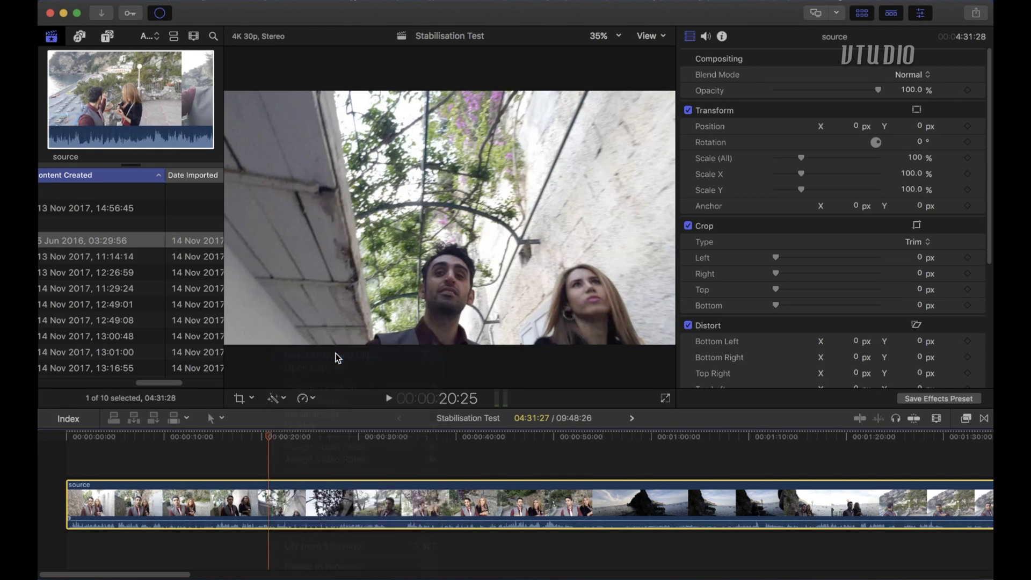
key(Return)
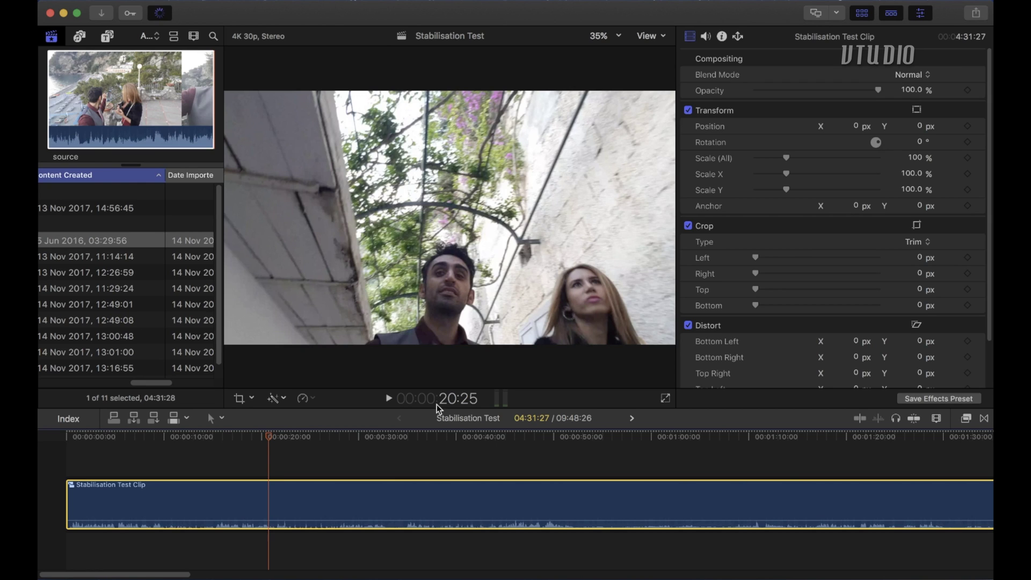
Blade the clip at the playhead and at 40:03, then delete the middle section
drag(272, 437, 637, 436)
mouse_move(512, 464)
mouse_down()
mouse_move(188, 465)
mouse_move(574, 468)
mouse_move(196, 482)
mouse_move(385, 483)
mouse_up()
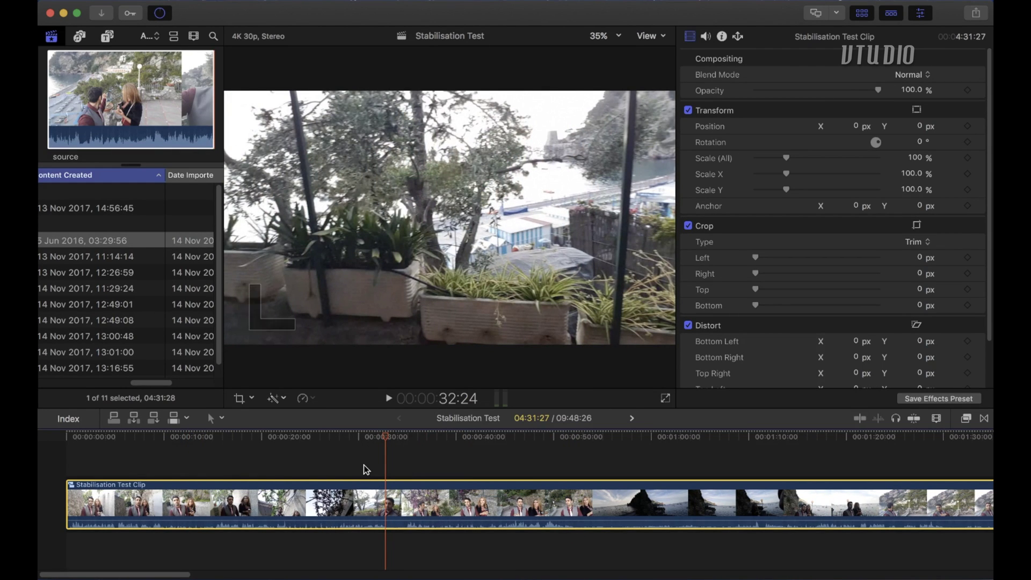
key(super+b)
click(457, 436)
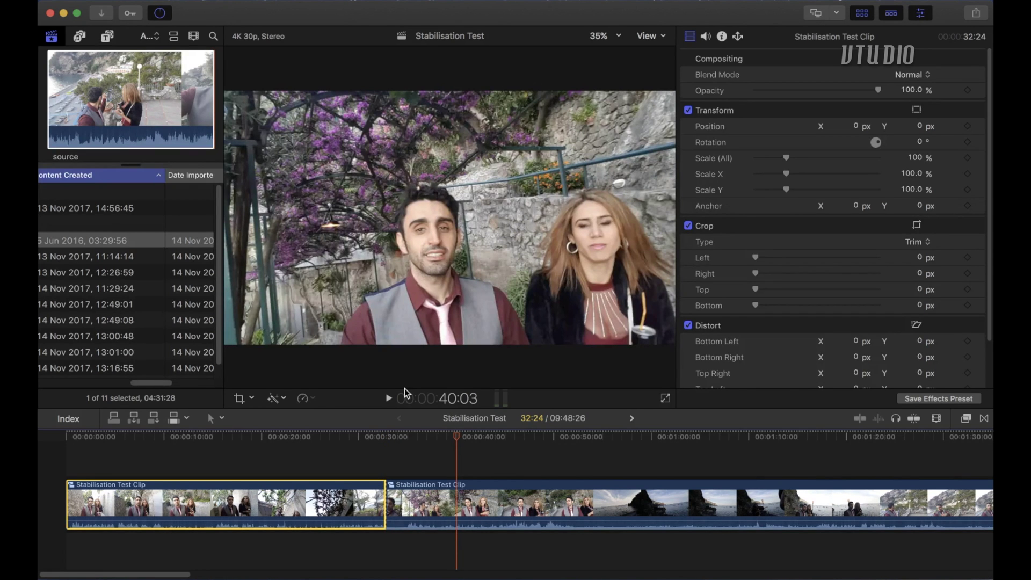
key(super+b)
click(430, 495)
key(Delete)
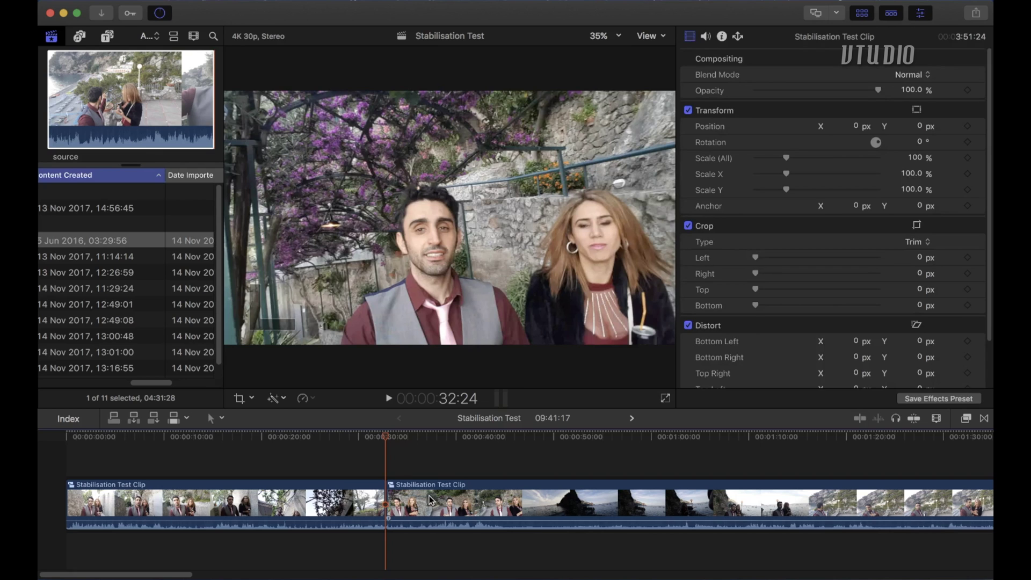
Step and play across the jump cut, undo to restore the full clip, and open View options
key(Right)
key(Left)
key(Left)
key(space)
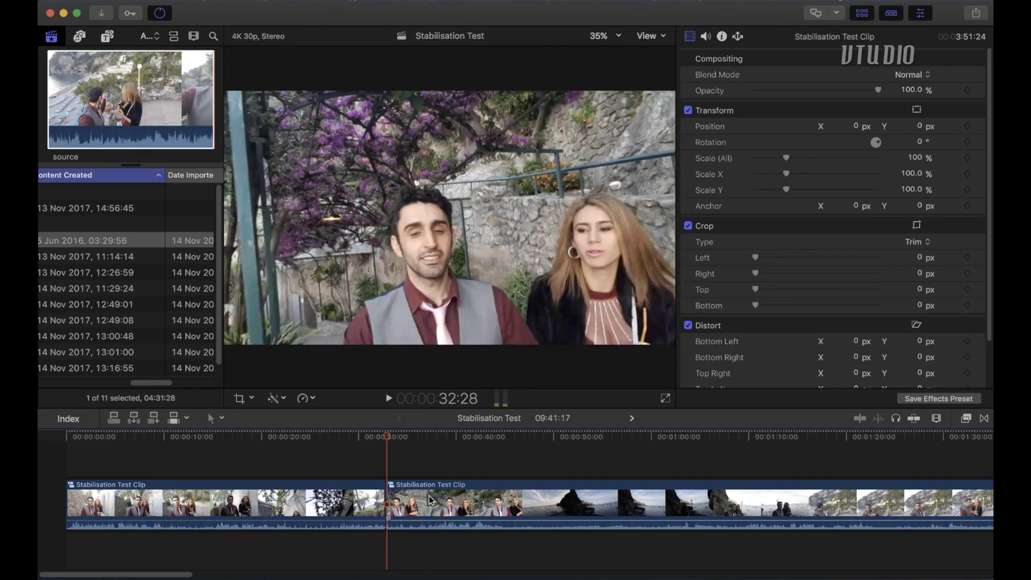
key(super+z)
key(super+z)
key(super+z)
click(649, 36)
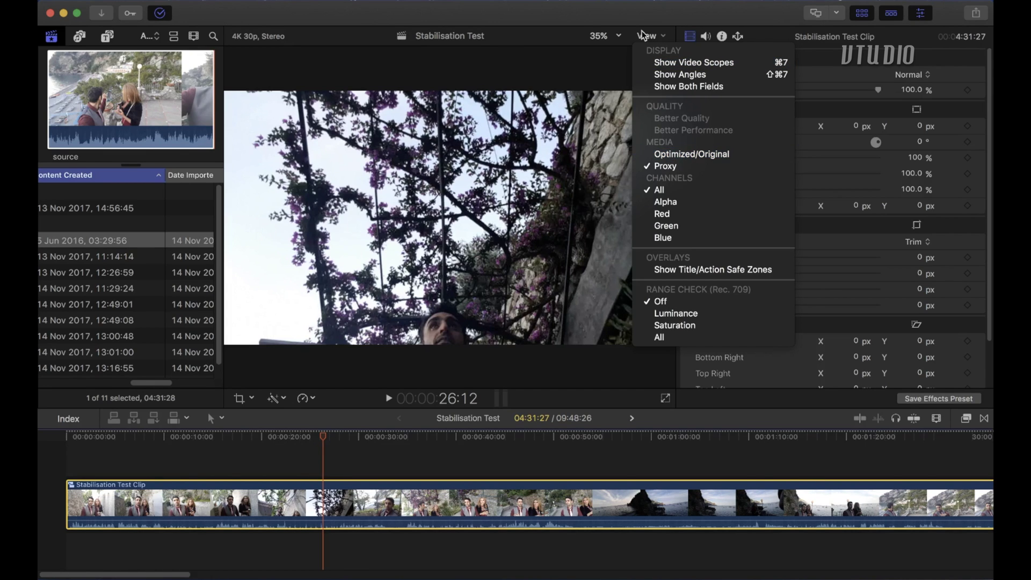
Close the viewer's View menu, leaving the four-way Split Screen comparison visible
click(646, 38)
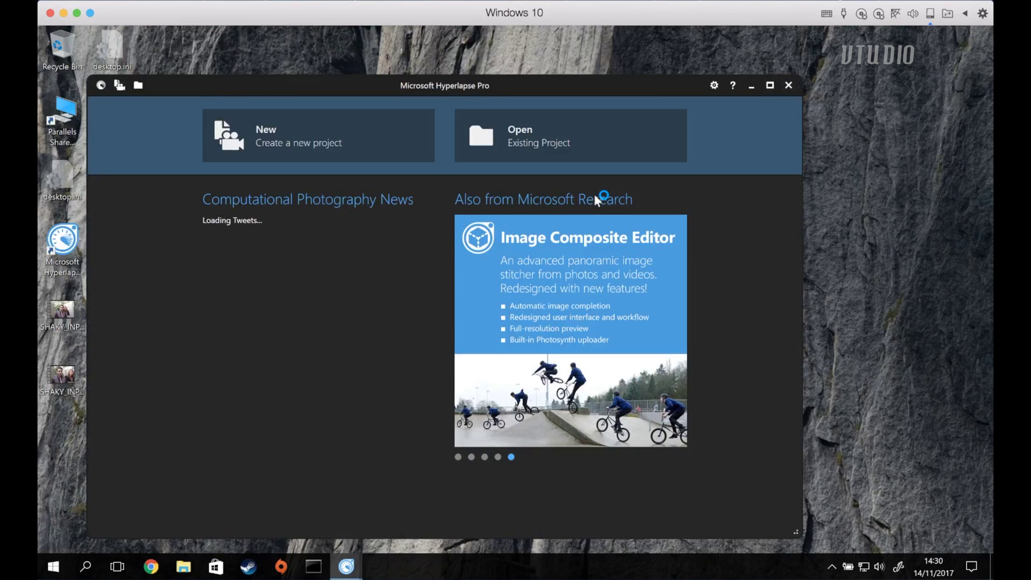
Start a new Hyperlapse project and load SHAKY_INPUT_VIDEO.mp4 from the Desktop
click(285, 141)
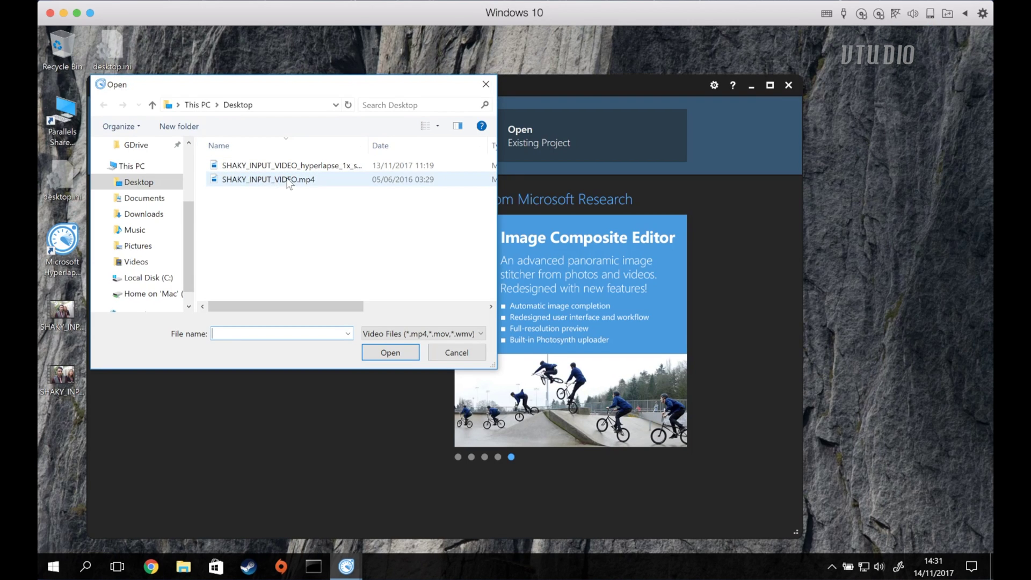
click(290, 184)
key(Escape)
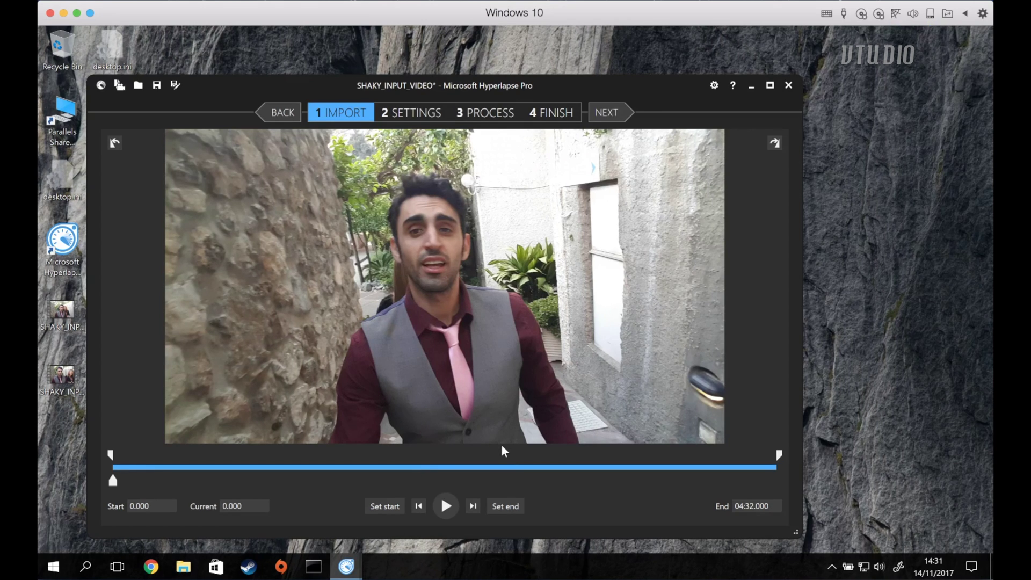
Set the speed-up factor to 1x, keep Unknown Camera, and choose 2560x1440 output resolution
click(605, 113)
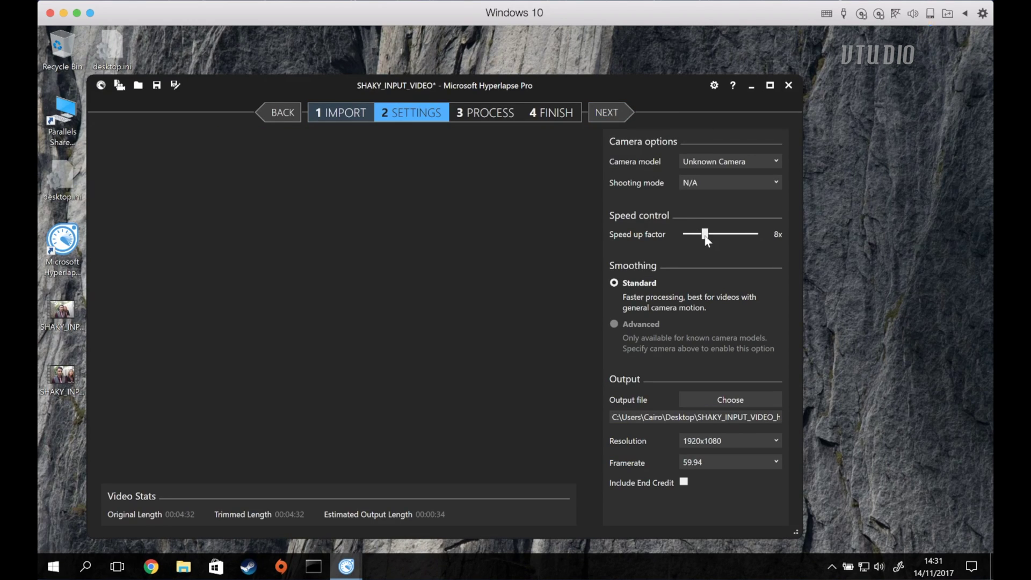
drag(705, 235, 664, 236)
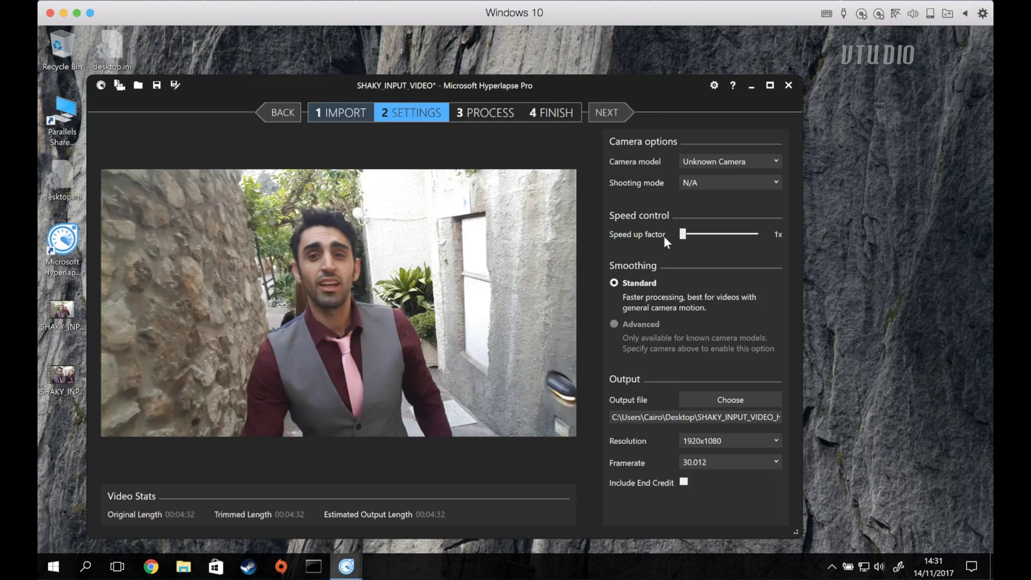
click(694, 163)
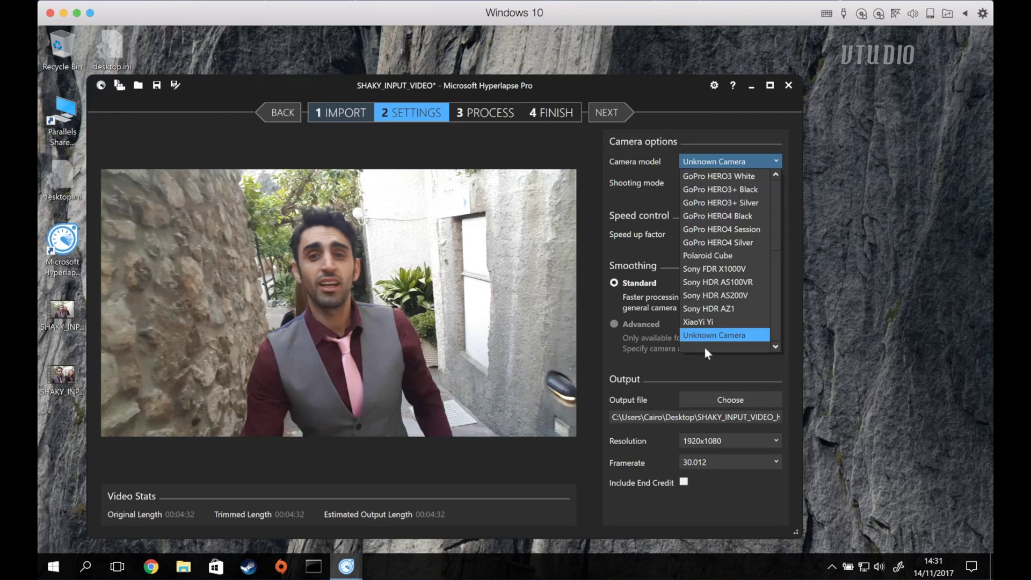
click(636, 166)
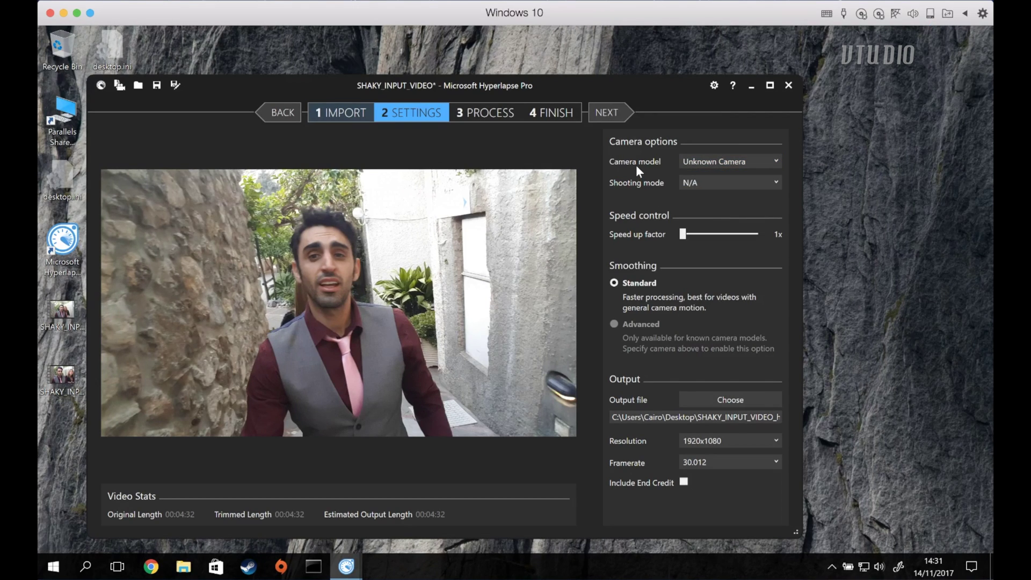
click(708, 443)
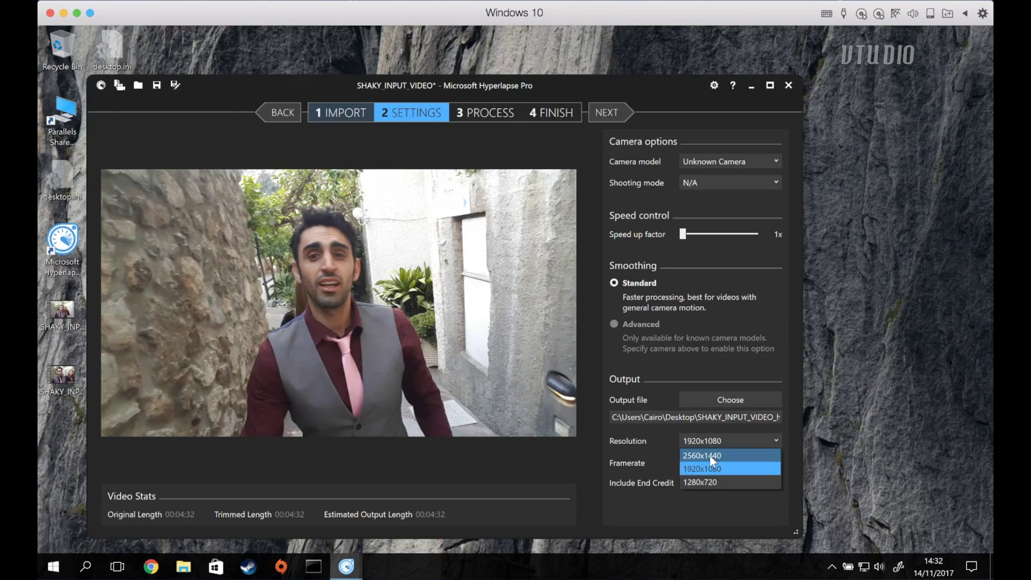
click(710, 455)
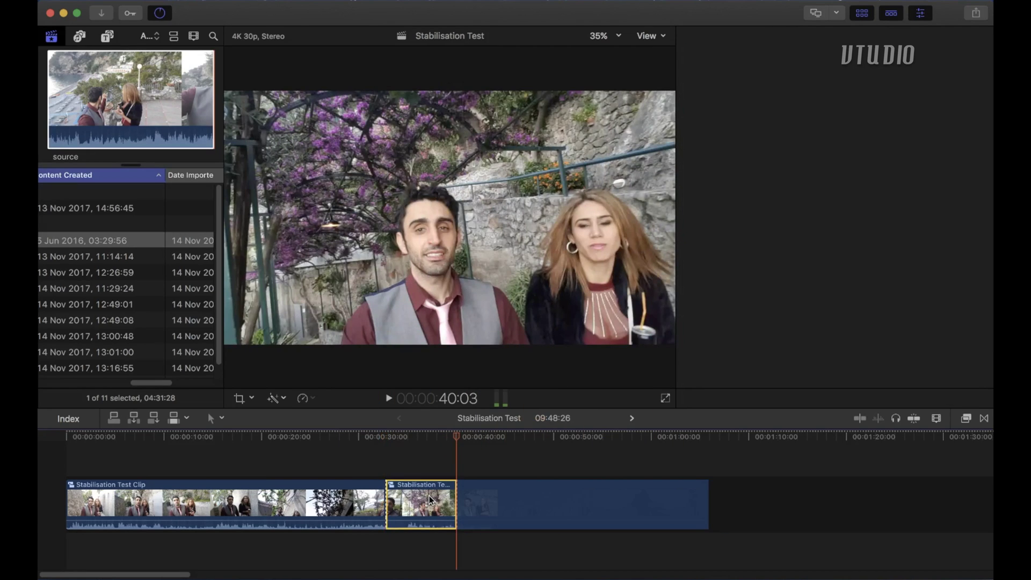
Undo the cut so the clip is one continuous piece, then bring up Terminal's Dock options
click(430, 496)
key(super+z)
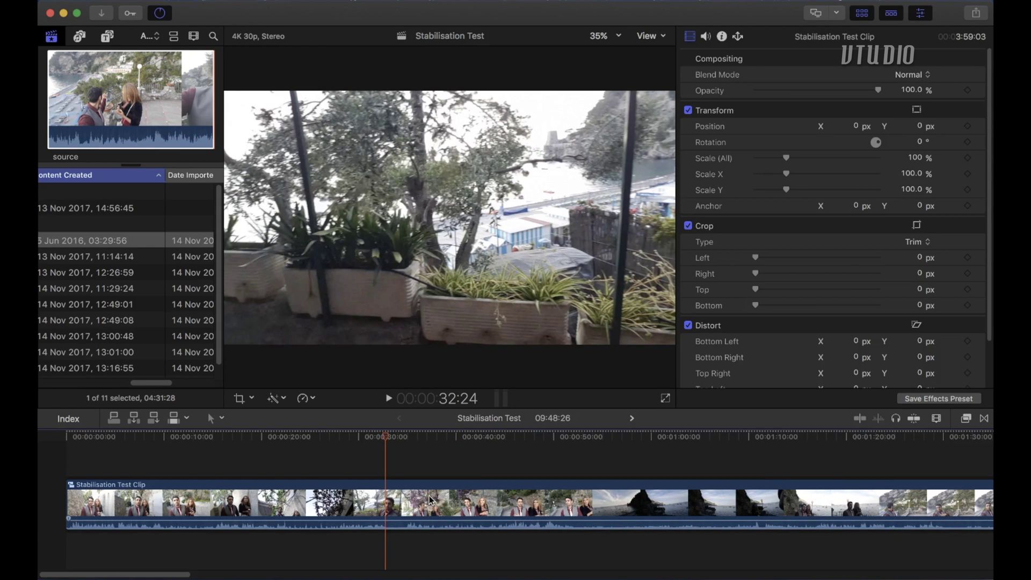
scroll(430, 495, right, 20)
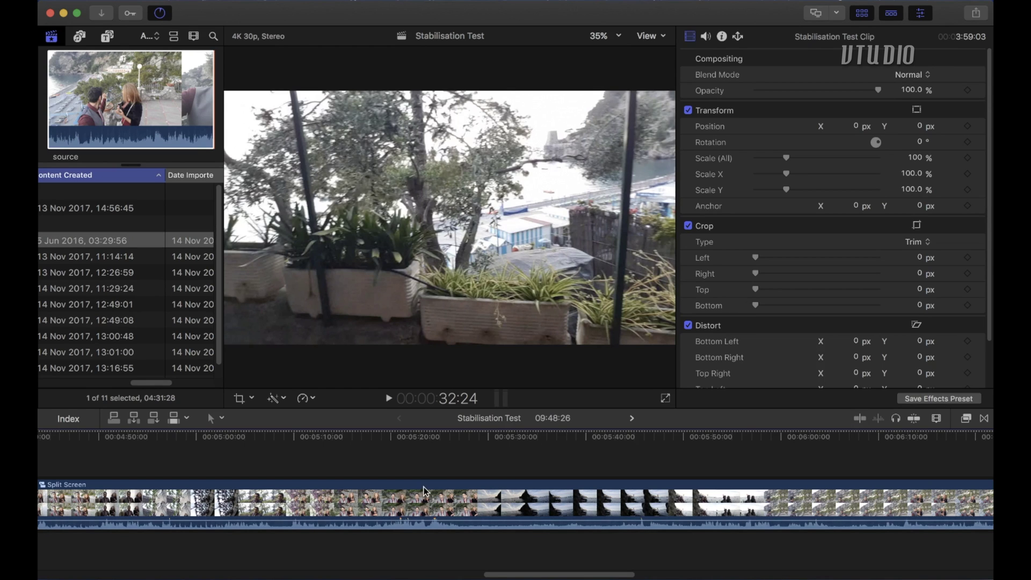
mouse_move(525, 572)
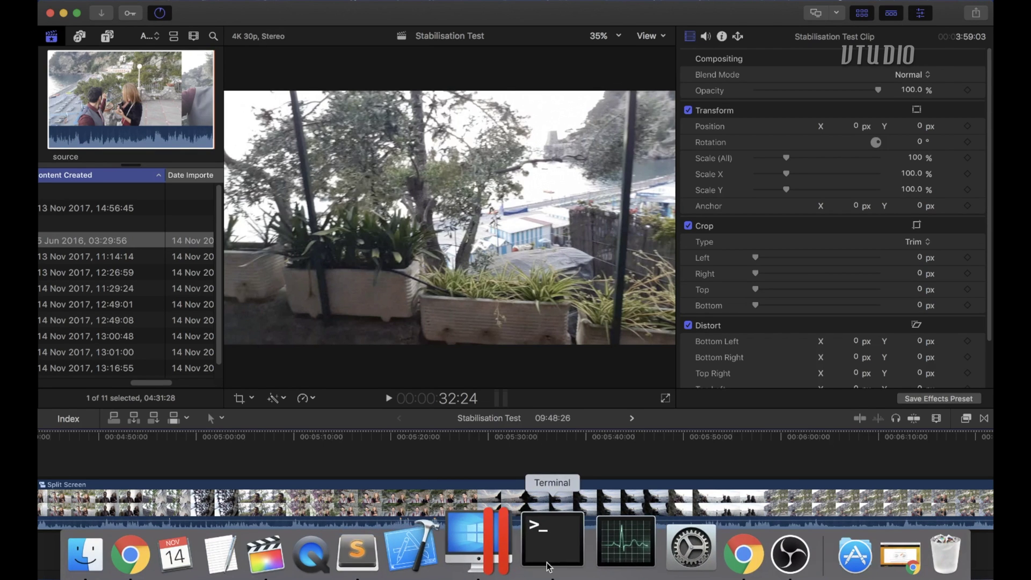
right_click(553, 558)
Enter 'brew install ffmpeg --with-libvidstab' at the Terminal prompt
key(Escape)
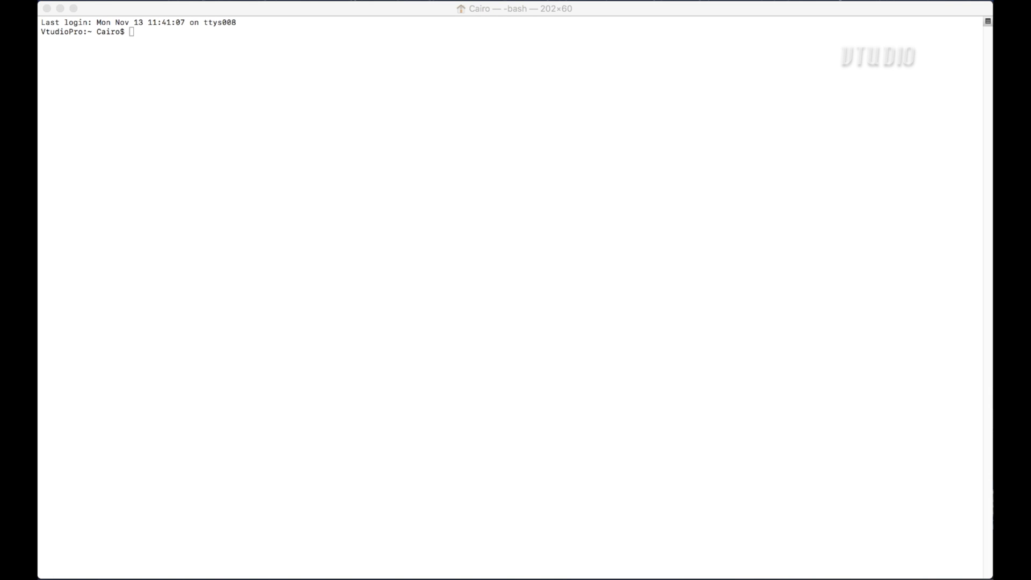
click(341, 395)
mouse_move(482, 559)
click(417, 440)
text(brew install ffmpeg)
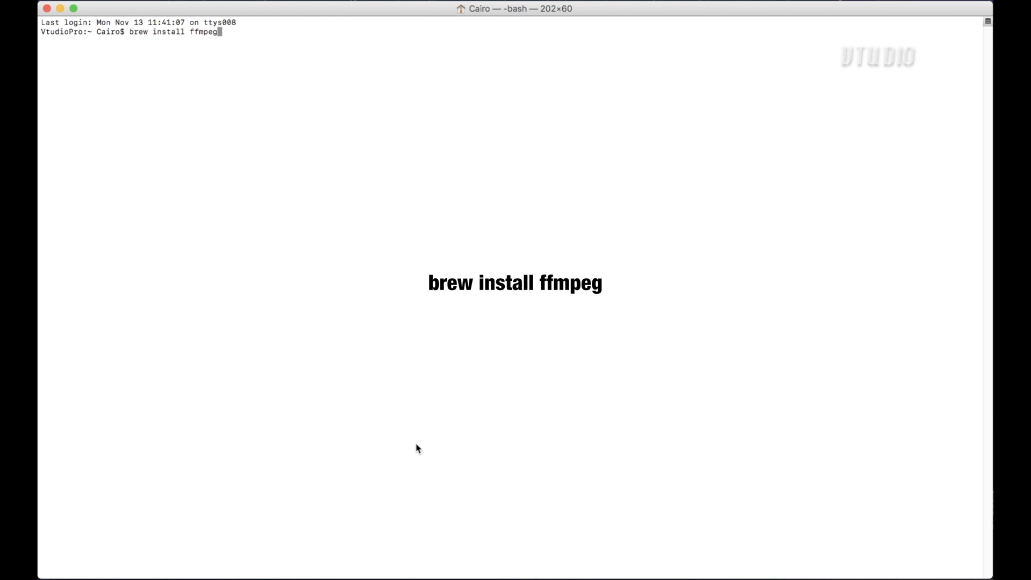
text(--)
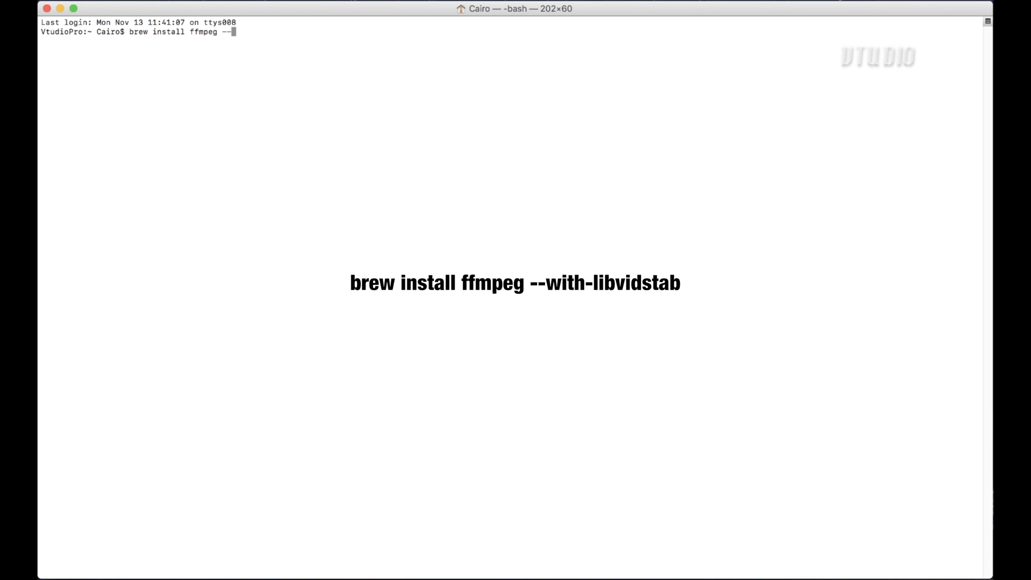
text(with-libvidstab)
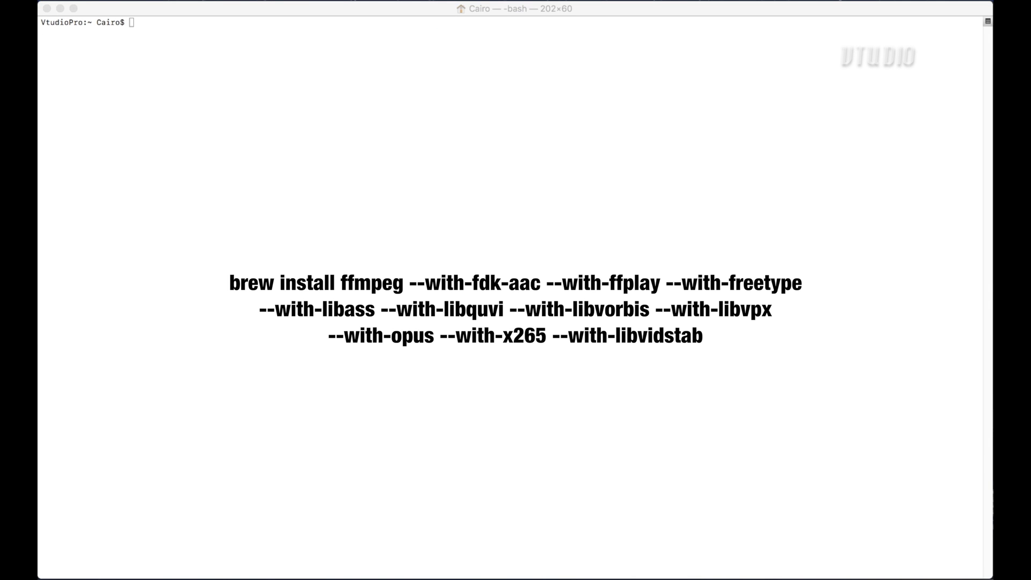
Paste the ffmpeg vidstabdetect command and highlight the input file SHAKY_INPUT_VIDEO.mp4 and its settings
click(445, 132)
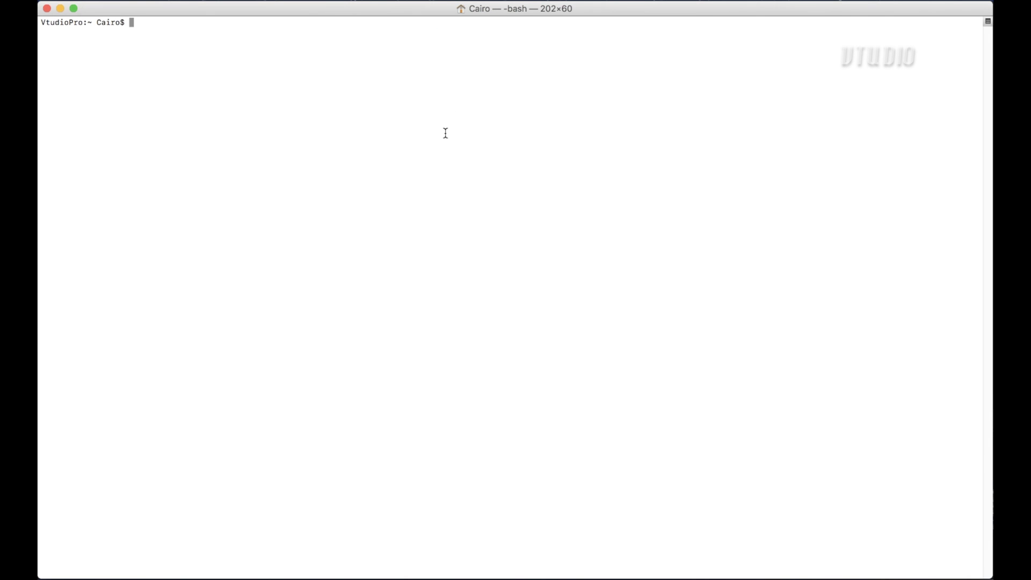
text(ffmpeg -i SHAKY_INPUT_VIDEO.mp4 -vf vidstabdetect=stepsize=6:shakiness=8:accuracy=9:result=transform_vectors.trf -f null -)
double_click(215, 23)
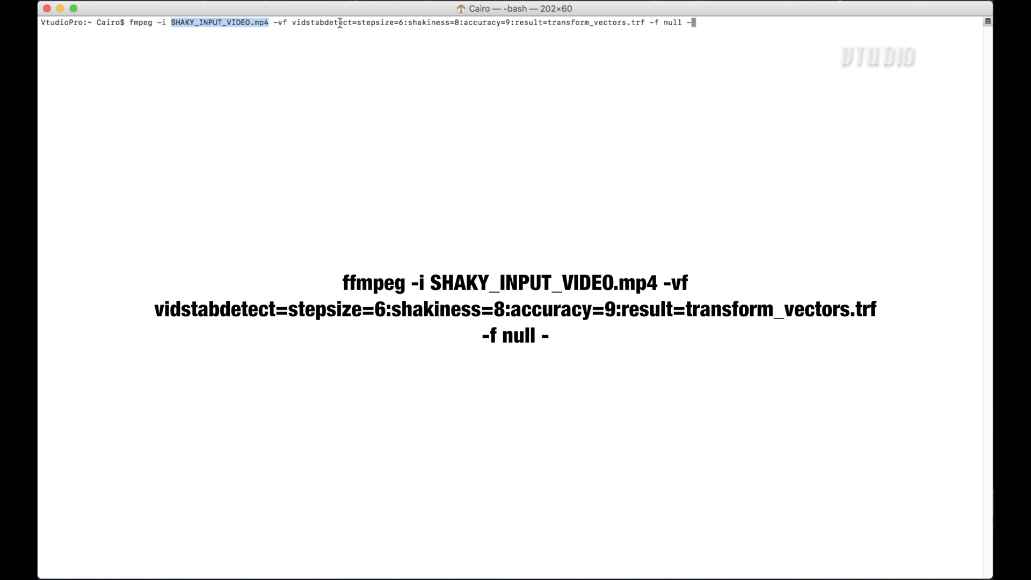
drag(362, 23, 522, 17)
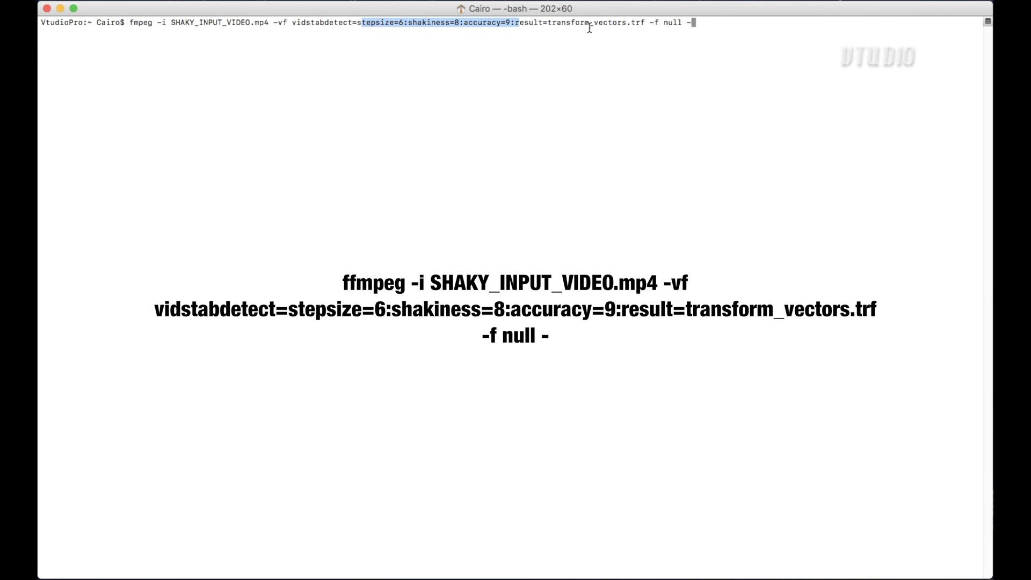
Highlight the stepsize, shakiness and accuracy settings, then the transform_vectors.trf result file
click(470, 18)
drag(501, 21, 354, 19)
click(733, 26)
drag(544, 24, 648, 25)
click(661, 25)
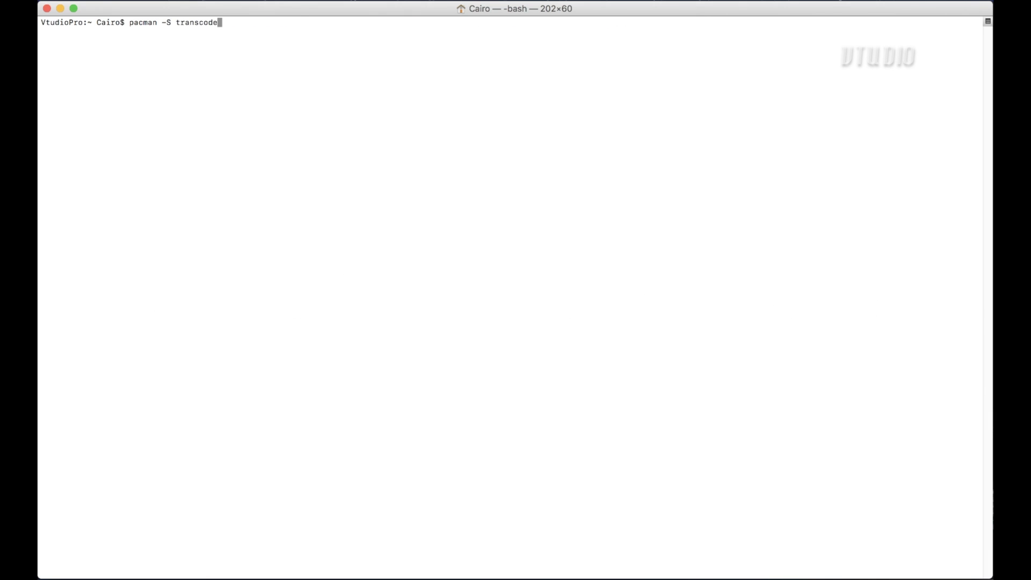
Replace the pacman line with the ffmpeg vidstabtransform command and highlight the SMOOTH_OUTPUT_VIDEO.mp4 output name
key(BackSpace)
key(BackSpace)
key(BackSpace)
key(BackSpace)
key(BackSpace)
key(BackSpace)
key(BackSpace)
key(BackSpace)
key(BackSpace)
key(BackSpace)
key(BackSpace)
key(BackSpace)
key(BackSpace)
key(BackSpace)
key(BackSpace)
key(BackSpace)
key(BackSpace)
key(BackSpace)
key(BackSpace)
text(ffmpeg -i SHAKY_INPUT_VIDEO.mp4 -vf vidstabtransform=input=transform_vectors.trf:zoom=1:smoothing=30,unsharp=5:5:0.8:3:3:0.4 -vcodec libx264 -preset slow -tune film -crf 18 -acodec copy SMOOTH_OUTPUT_VIDEO.mp4)
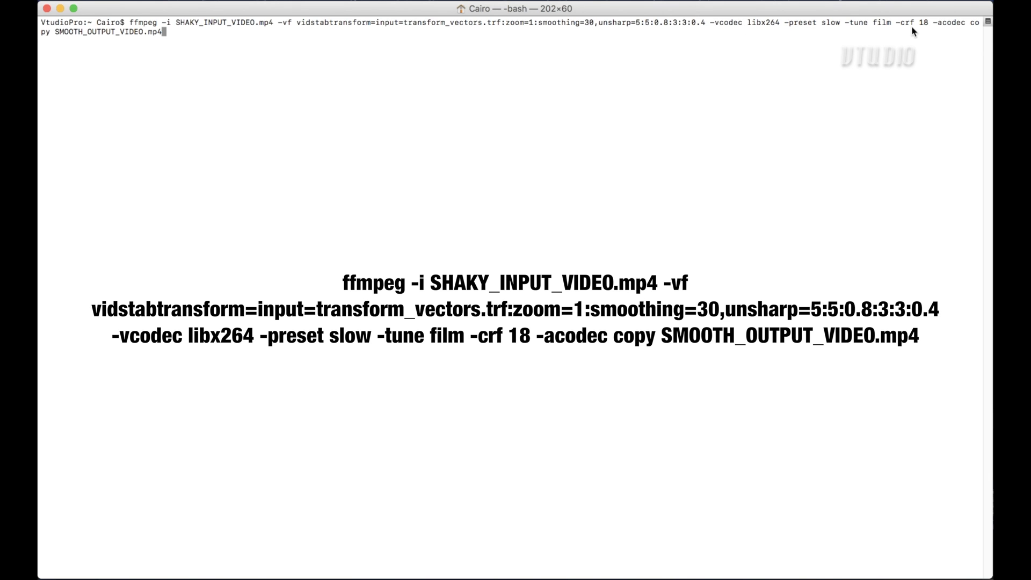
drag(56, 32, 162, 31)
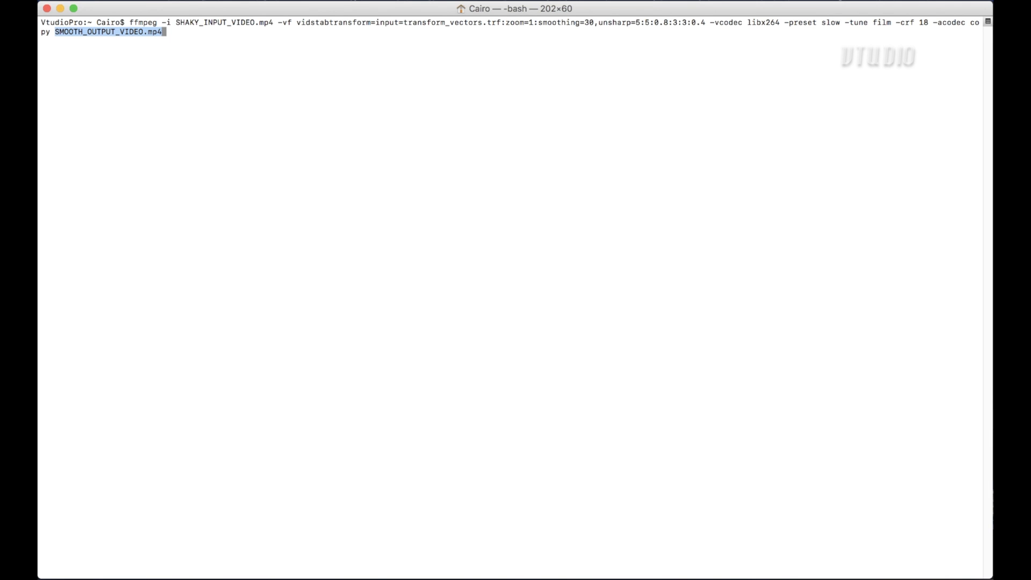
key(super+Tab)
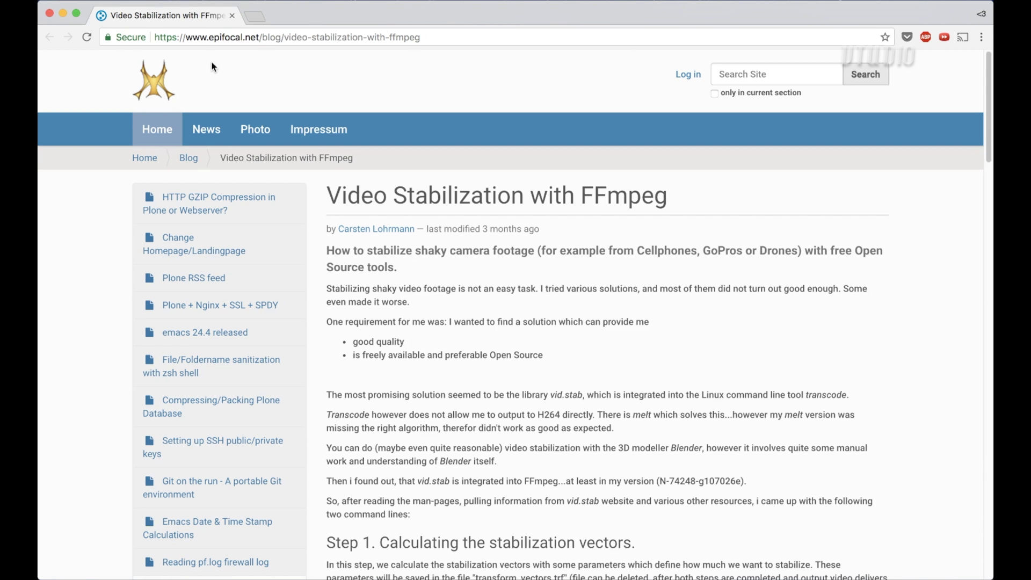
Scroll the epifocal.net article to Step 1 and highlight through Step 2's vidstabdetect and vidstabtransform commands
scroll(805, 243, down, 6)
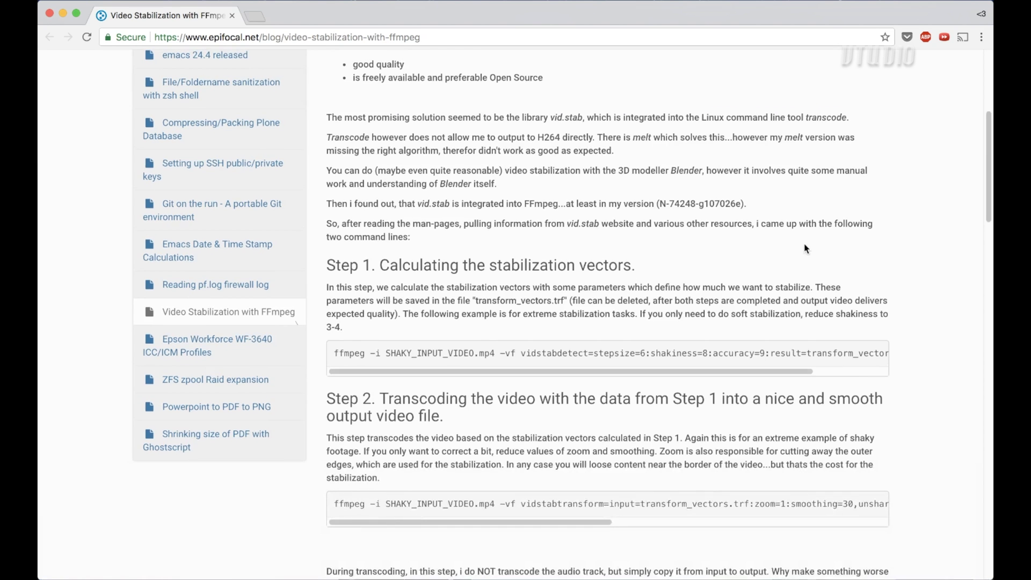
drag(350, 249, 990, 537)
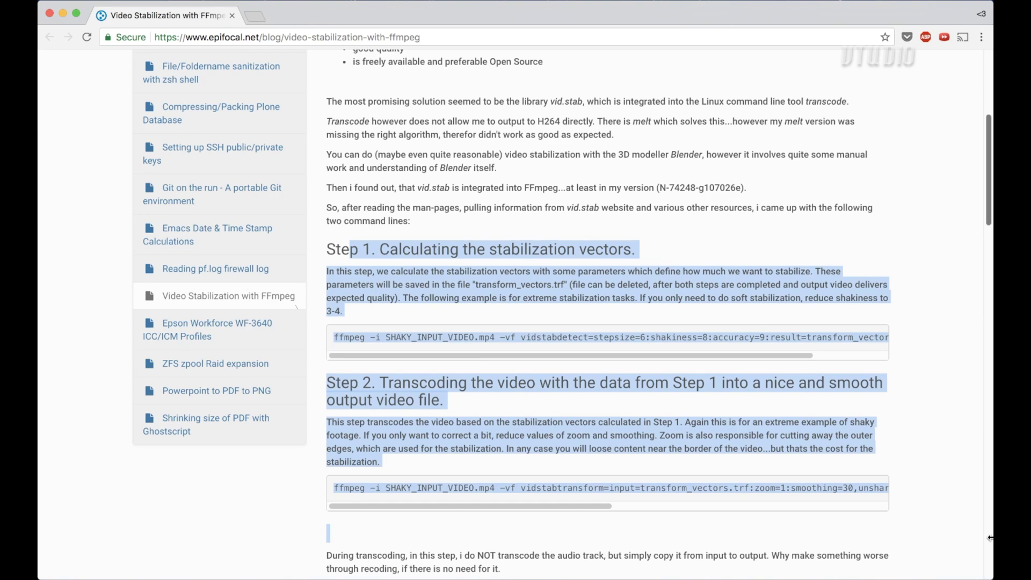